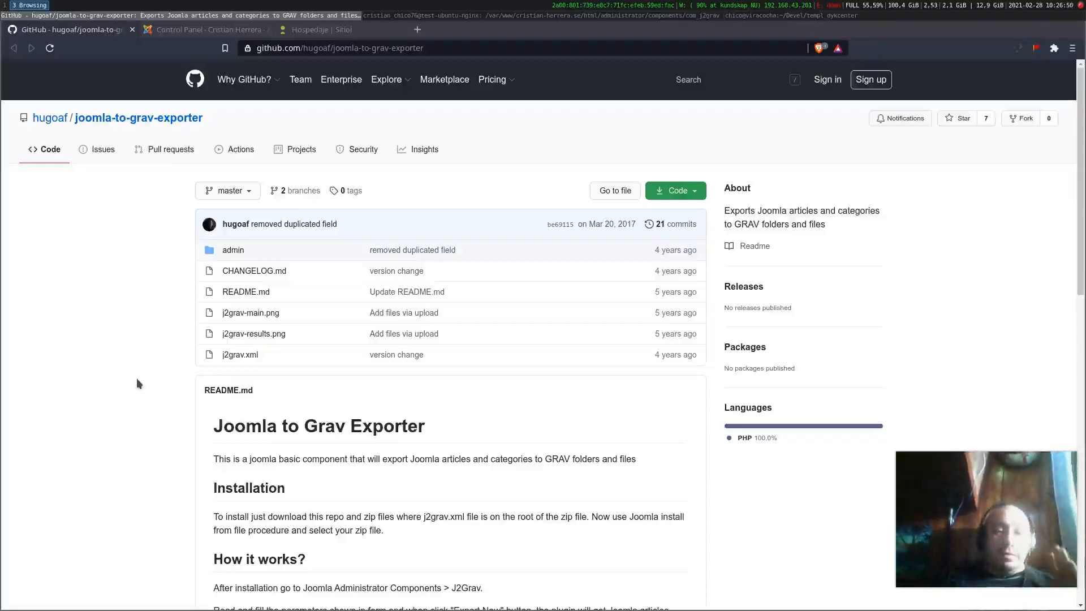
- Look over the hosting plans on the Sitioi website and open its Sistemas page
left_click(343, 29)
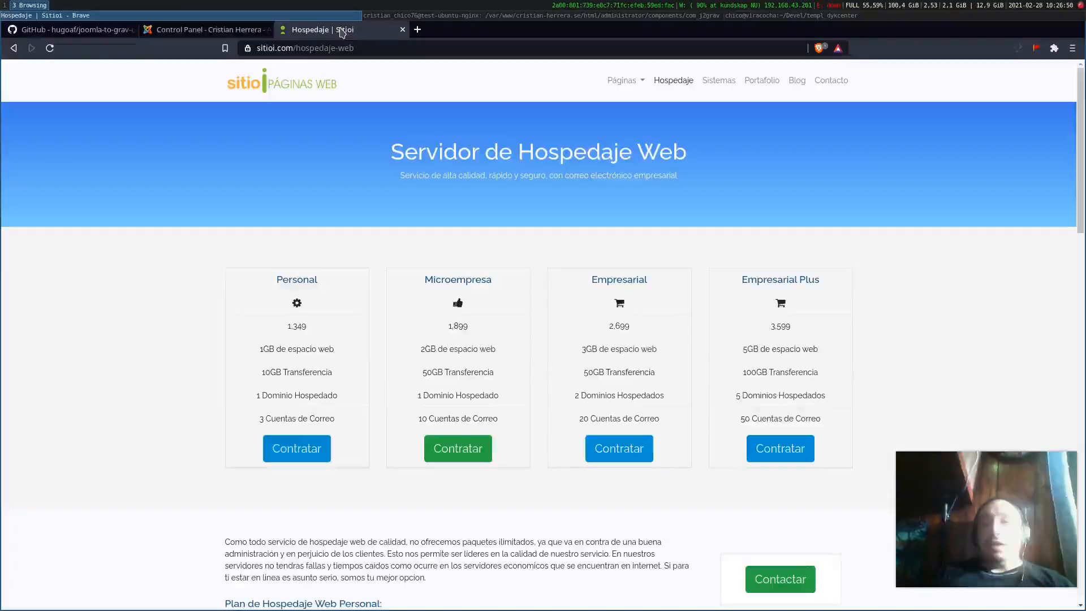
scroll(293, 170, "down", 5)
scroll(291, 169, "down", 8)
scroll(290, 168, "up", 13)
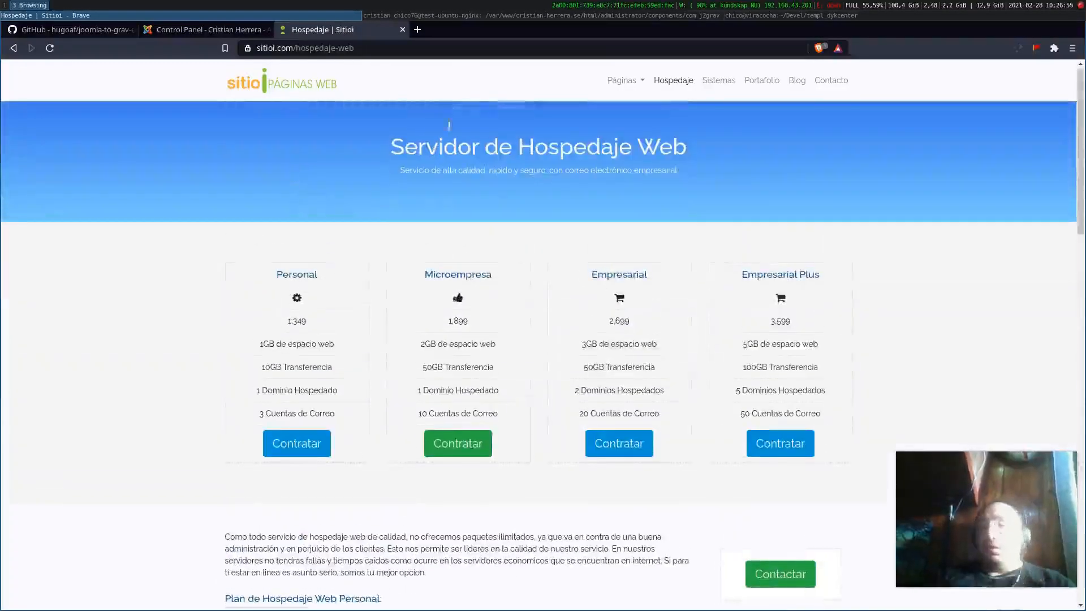
left_click(718, 80)
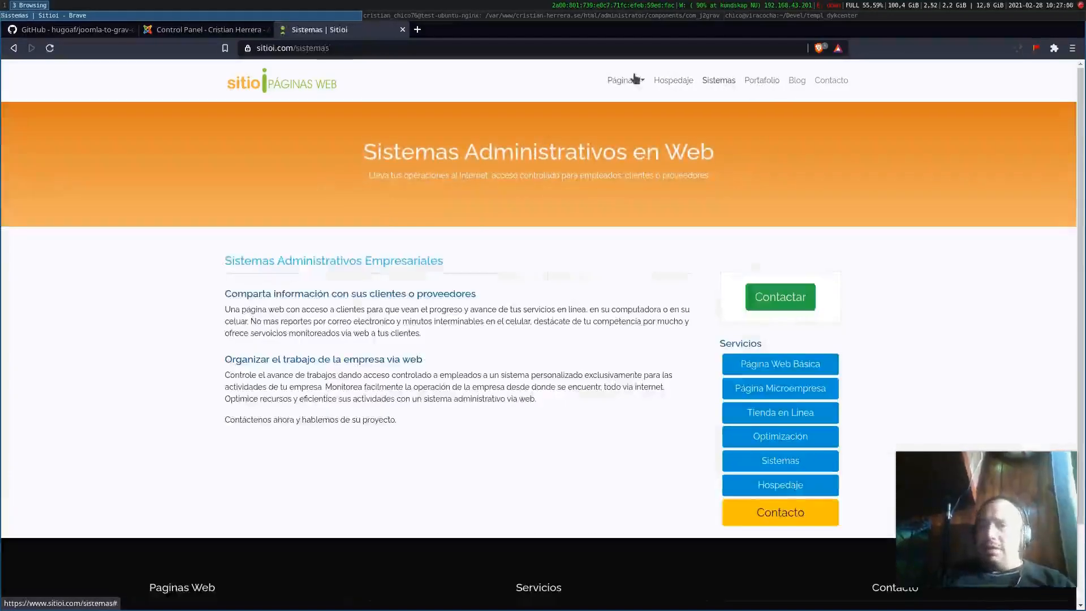
- Return to the Joomla administration and request the article list
left_click(96, 33)
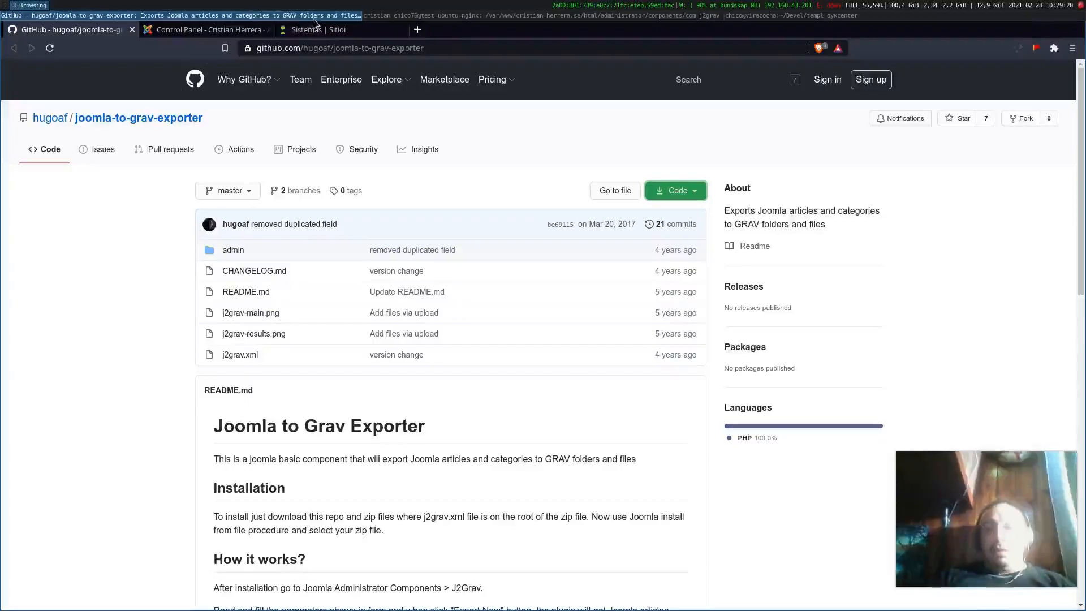
left_click(220, 28)
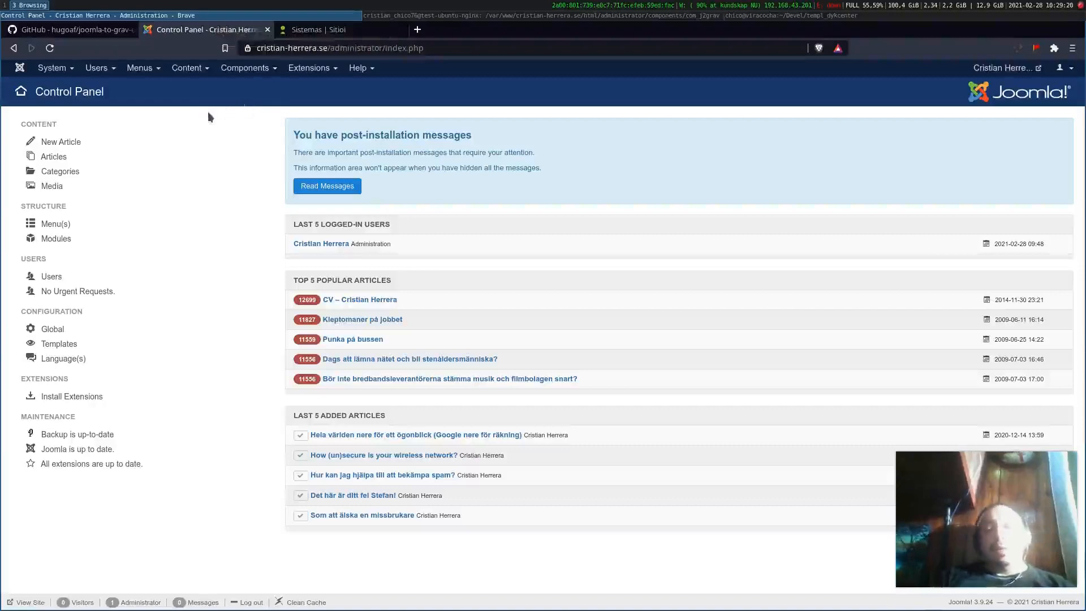
left_click(186, 68)
mouse_move(206, 92)
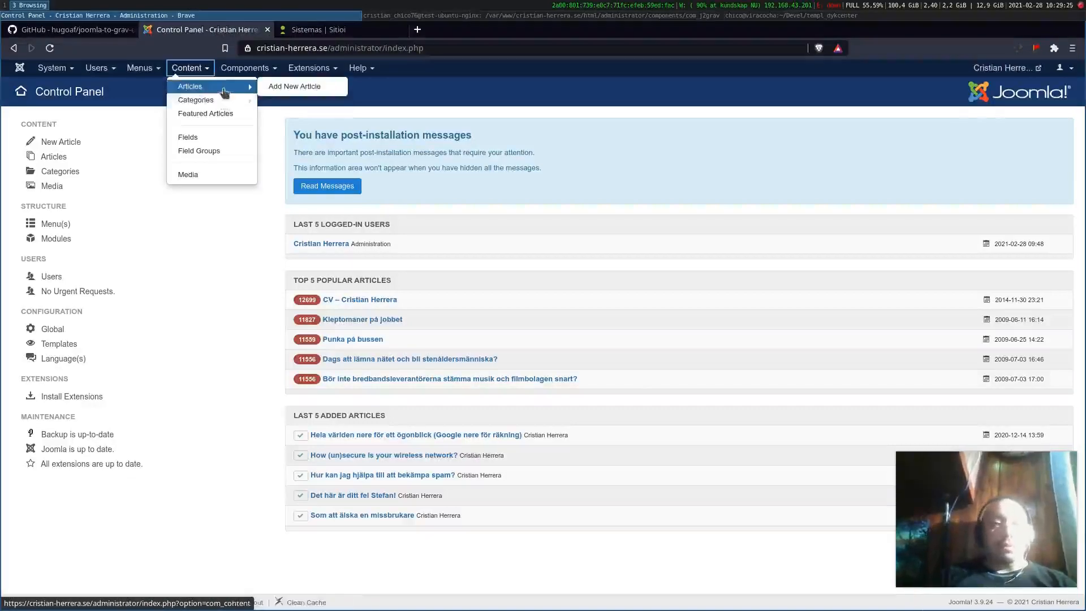
left_click(224, 92)
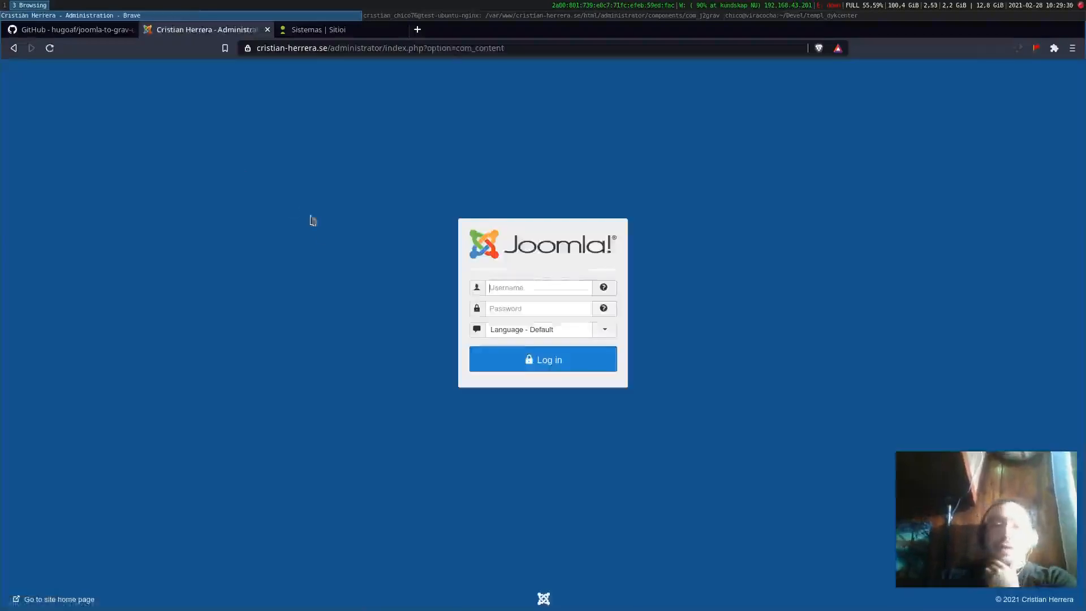
- Log in to the Joomla administration with the saved username and password
left_click(542, 284)
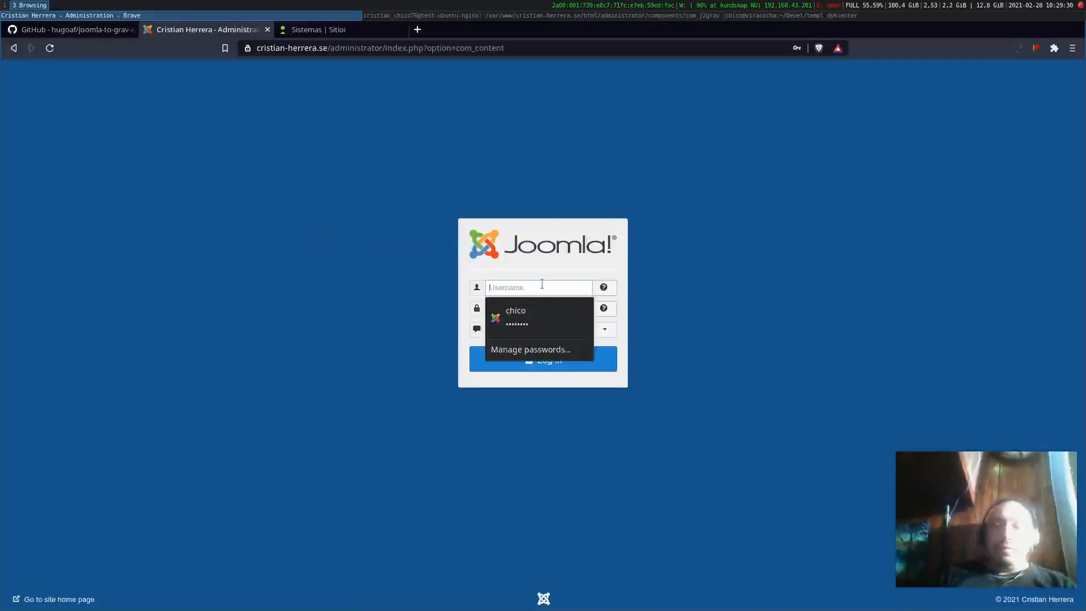
key("Down")
key("Return")
key("Return")
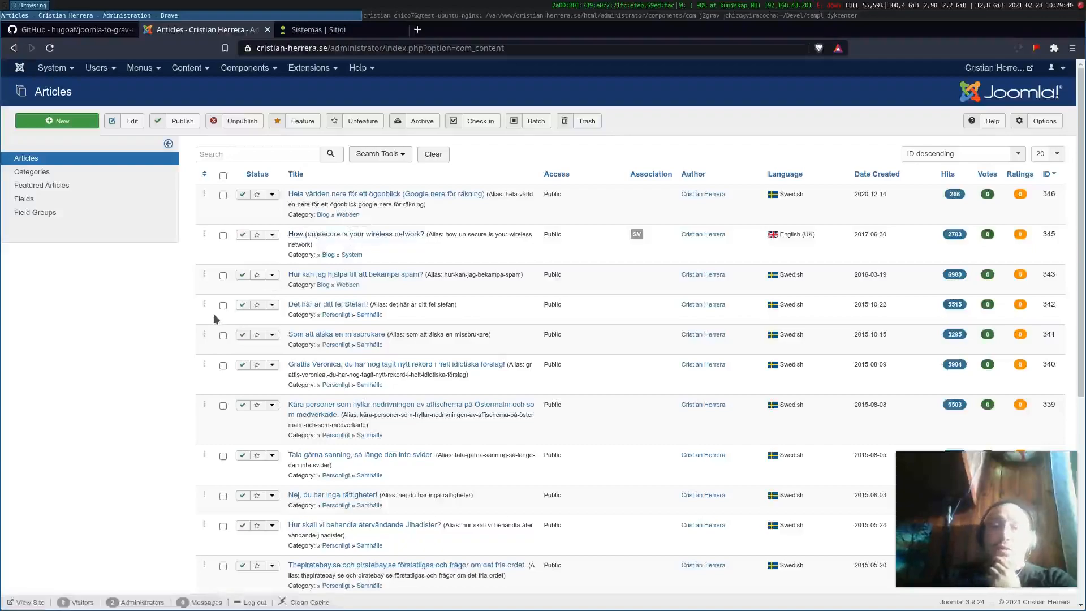
- Examine the articles and their categories on the first three pages of the article list
scroll(216, 320, "down", 1)
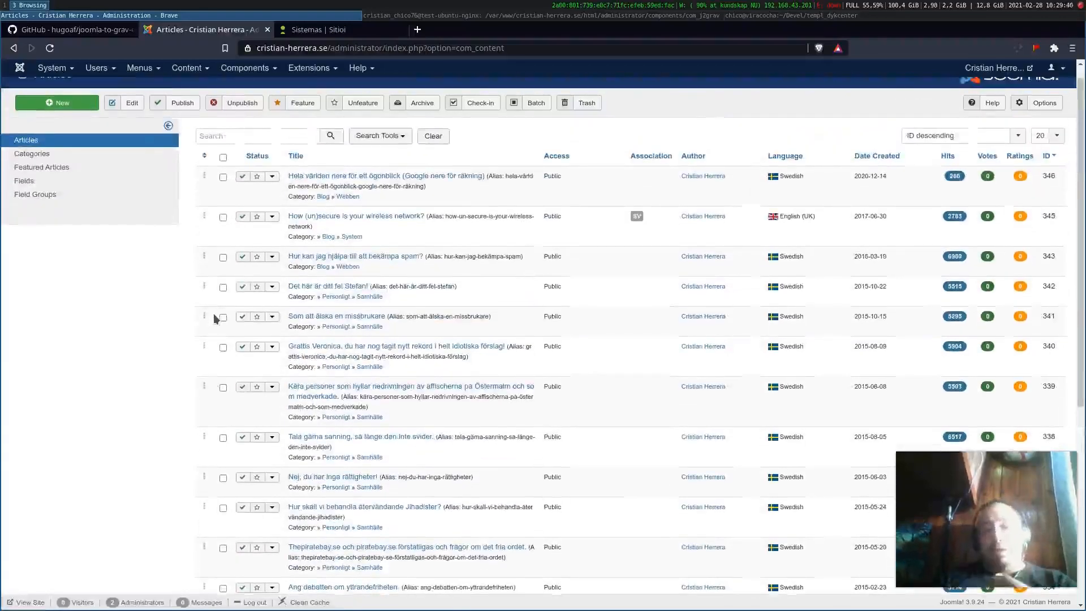
scroll(215, 320, "down", 3)
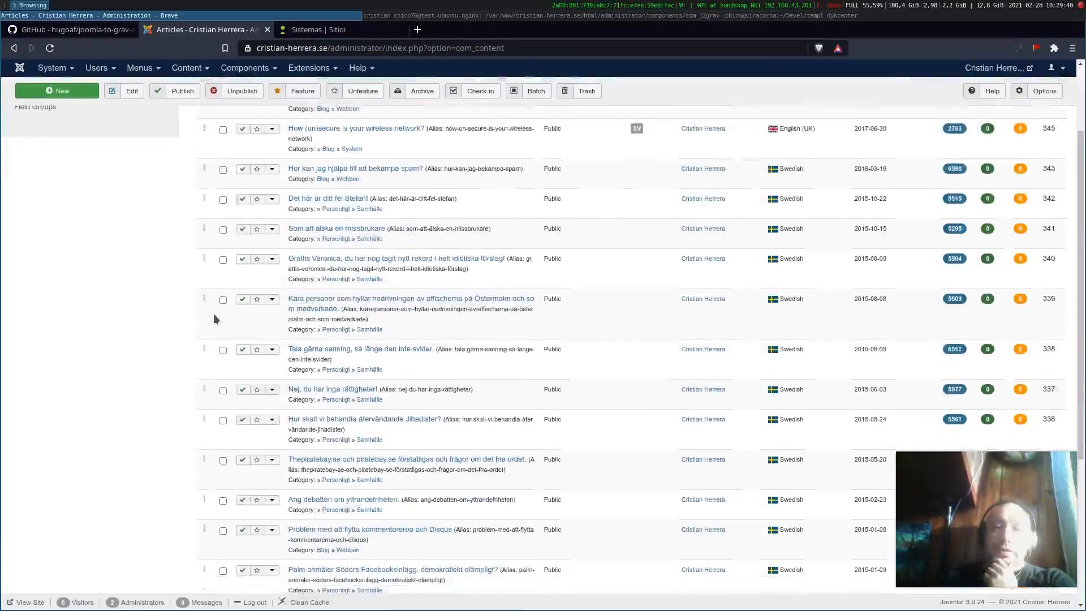
scroll(213, 314, "down", 4)
scroll(212, 313, "down", 3)
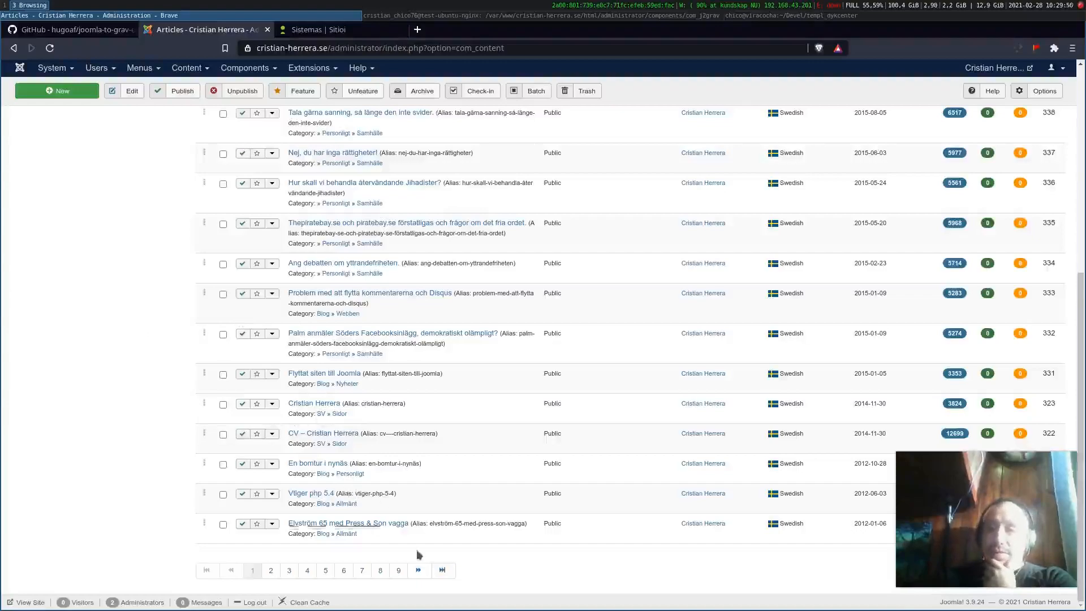
scroll(390, 460, "up", 10)
scroll(390, 465, "down", 6)
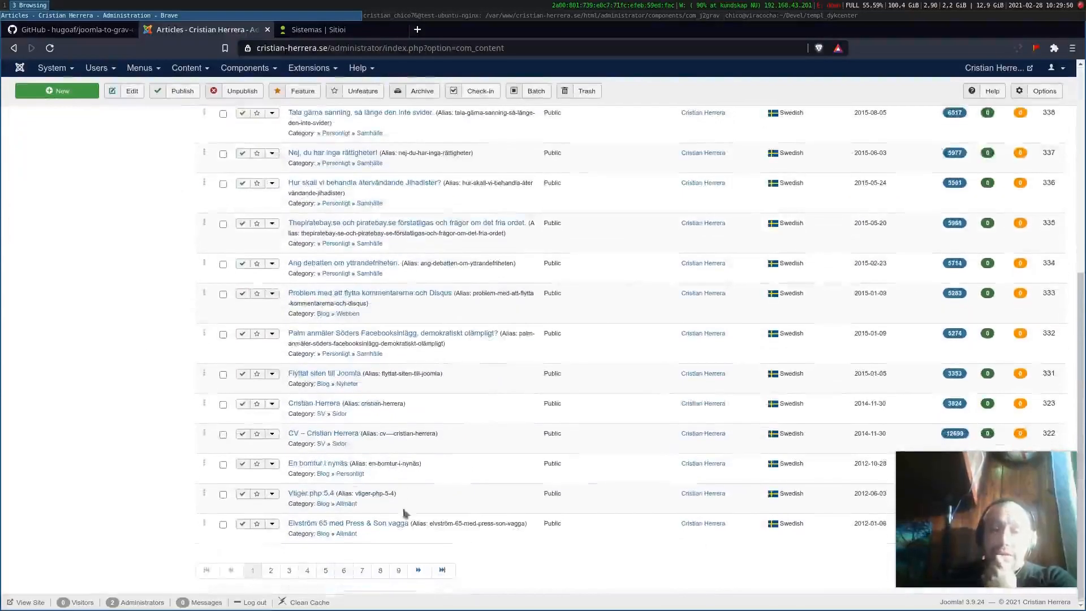
left_click(419, 571)
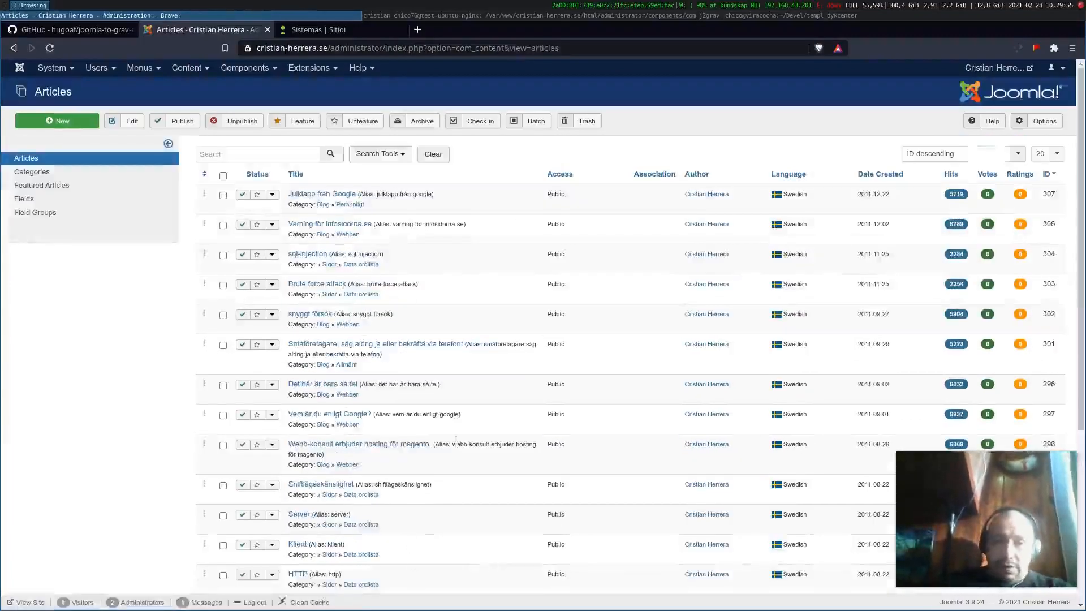
scroll(455, 440, "down", 1)
scroll(455, 440, "down", 2)
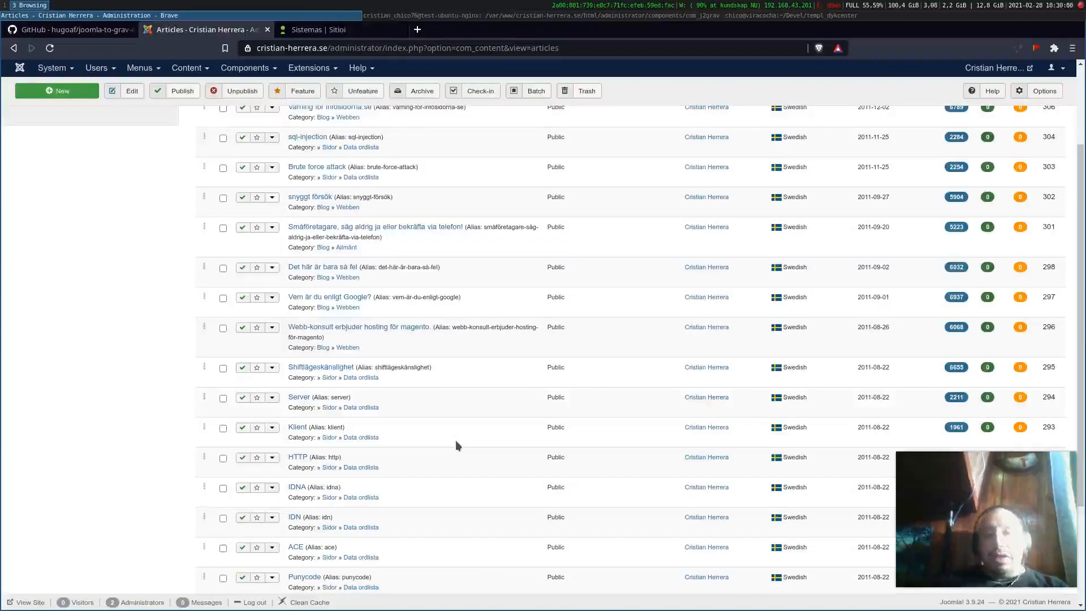
scroll(456, 440, "down", 3)
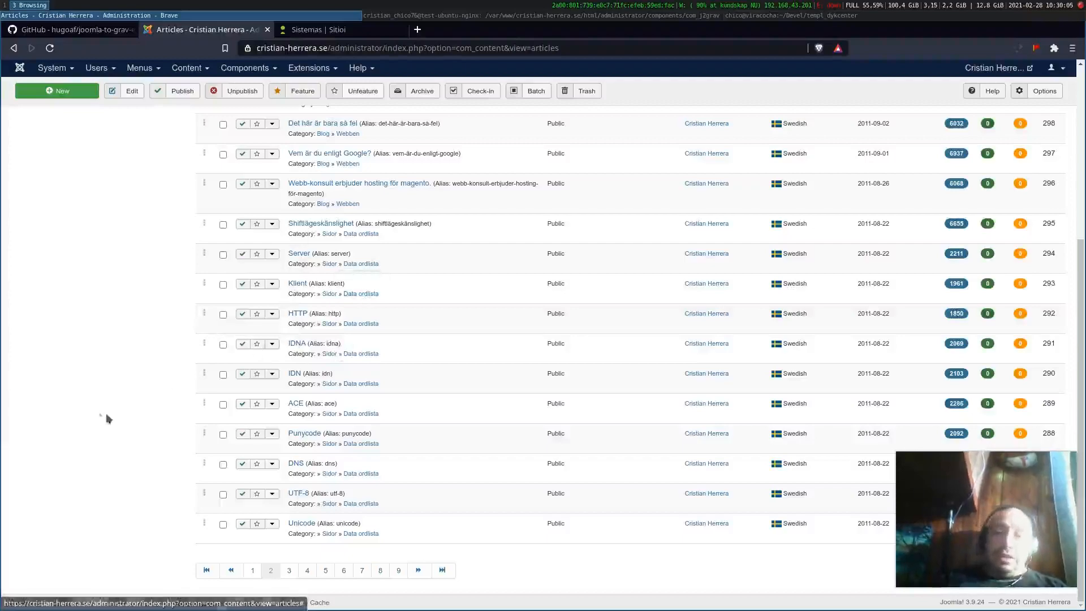
left_click(420, 573)
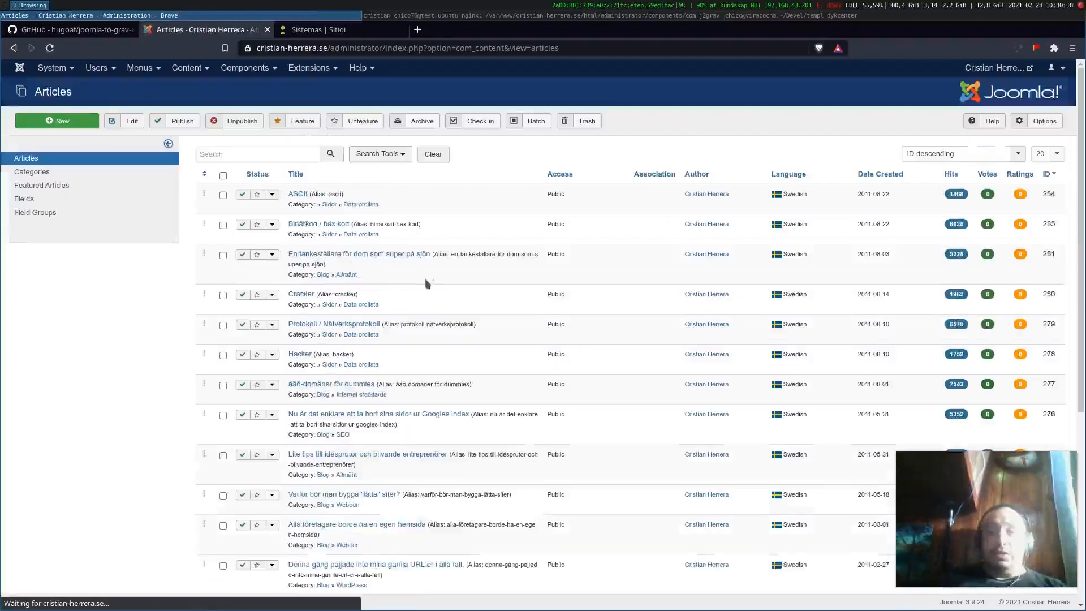
scroll(441, 279, "down", 2)
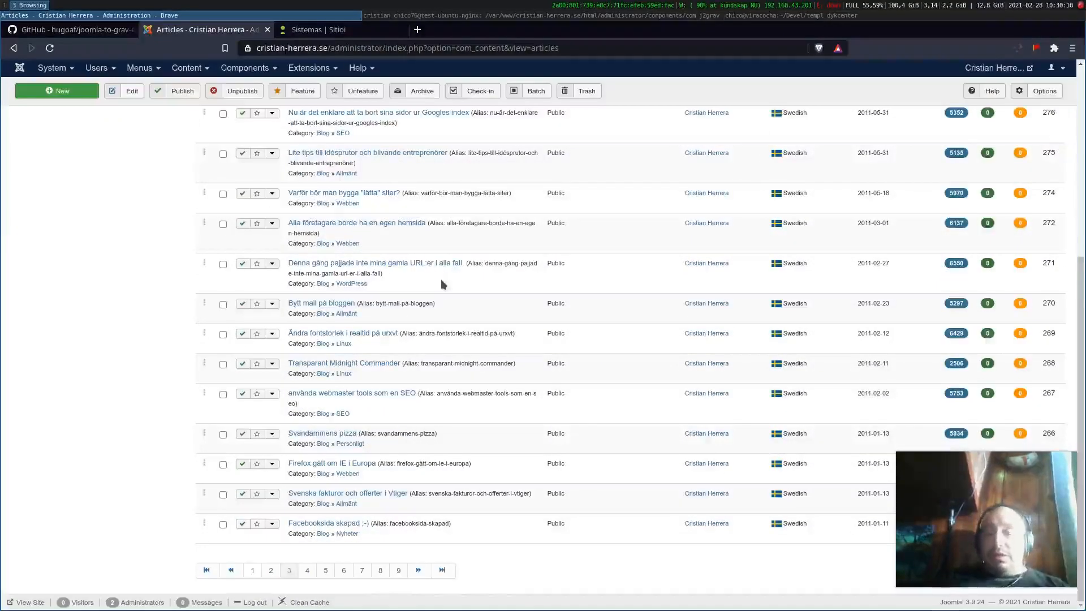
- Open the article "Transparant Midnight Commander" to view its content, and close it without saving
left_click(371, 366)
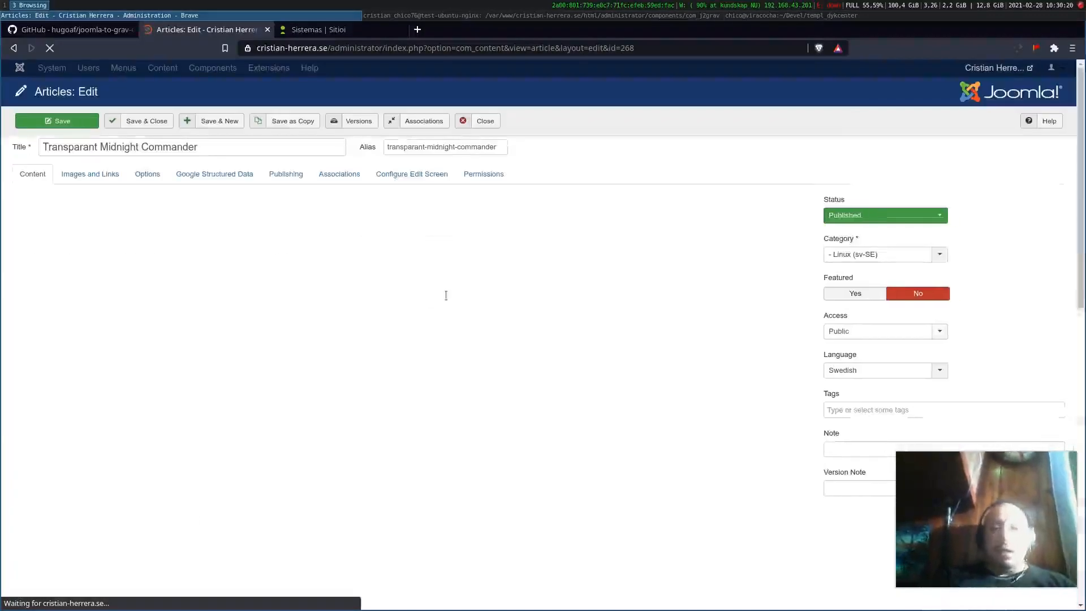
right_click(473, 301)
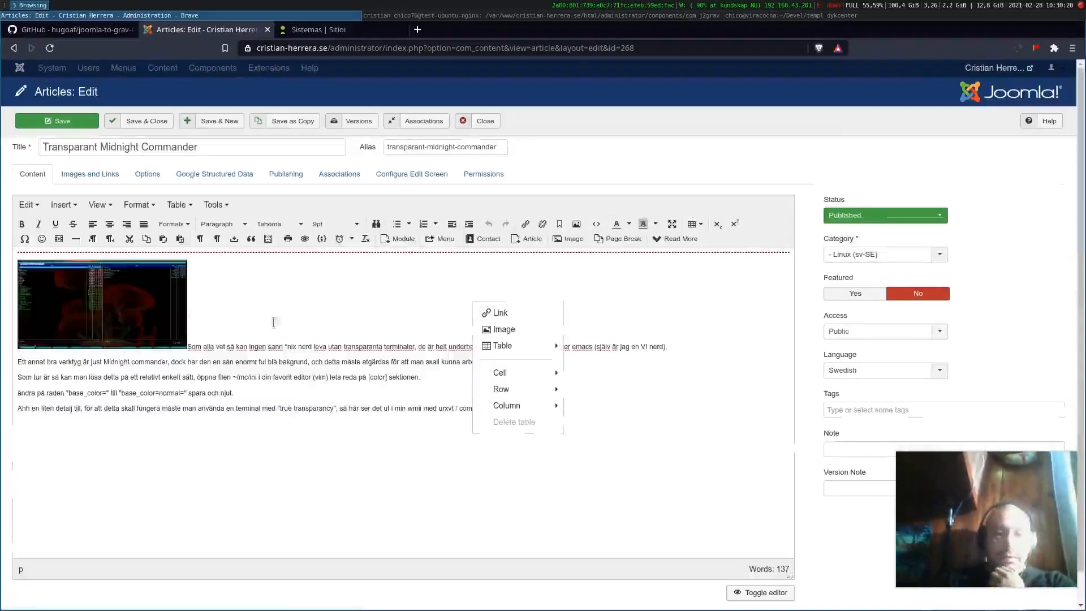
left_click(273, 294)
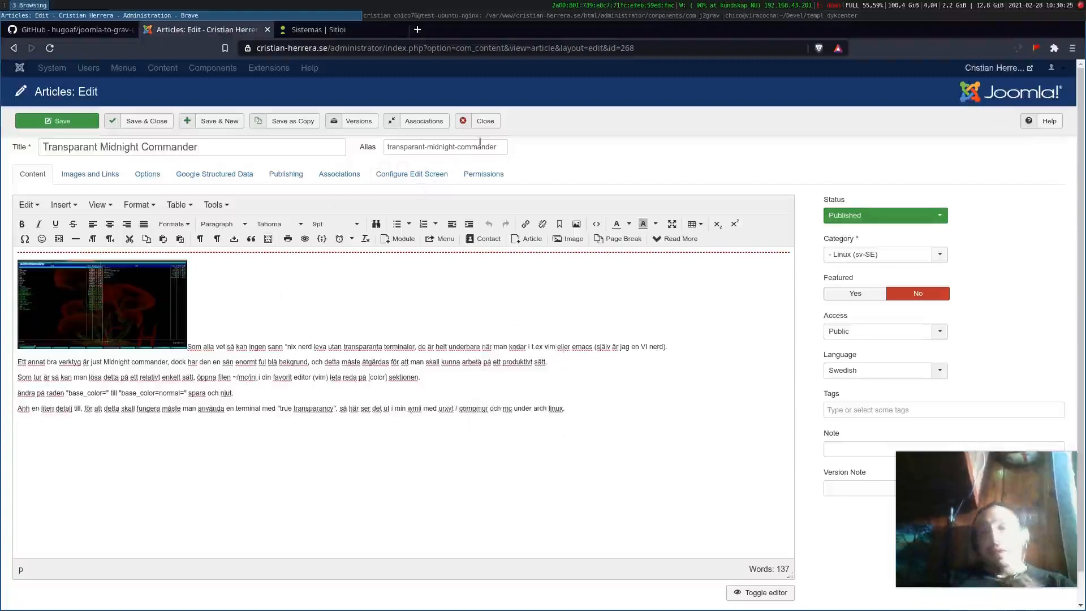
left_click(483, 121)
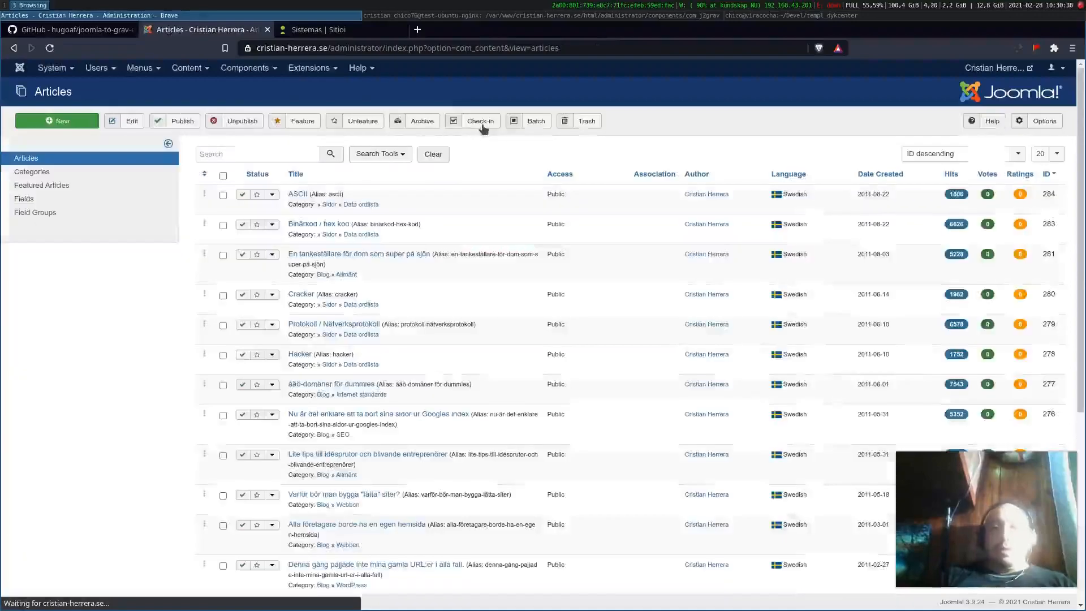
- Open a new terminal, enlarge its text and start Midnight Commander with the command mc
key("super+Return")
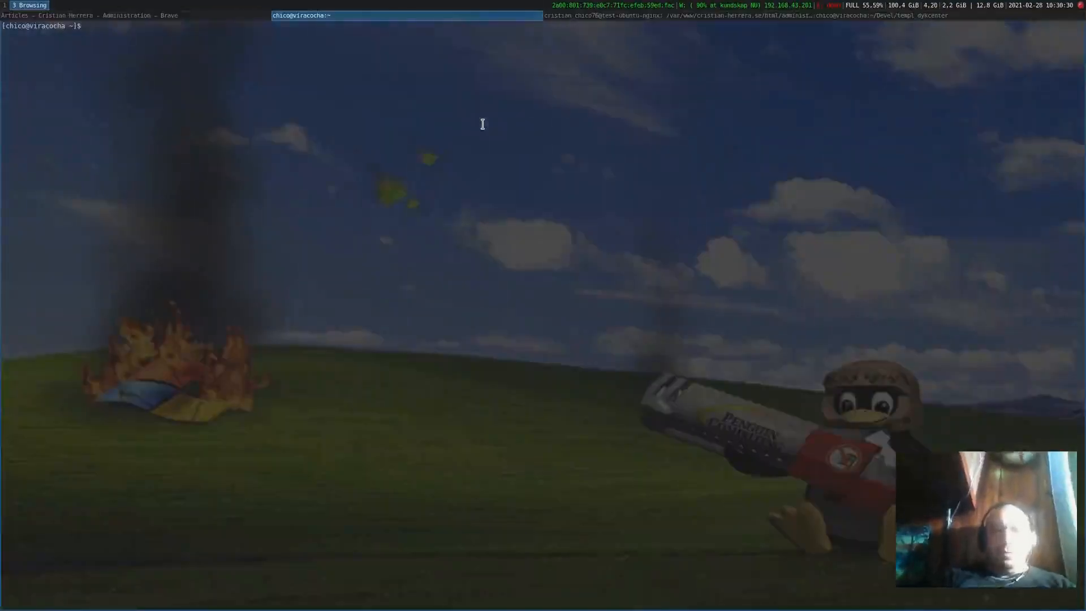
key("ctrl+plus")
type("mc")
key("Return")
- Move through the home directory listing down to the Dagger folder and back up
key("Down")
key("Down")
key("Down")
key("Down")
key("Down")
key("Down")
key("Down")
key("Down")
key("Down")
key("Down")
key("Down")
key("Down")
key("Down")
key("Down")
key("Down")
key("Down")
key("Down")
key("Down")
key("Down")
key("Down")
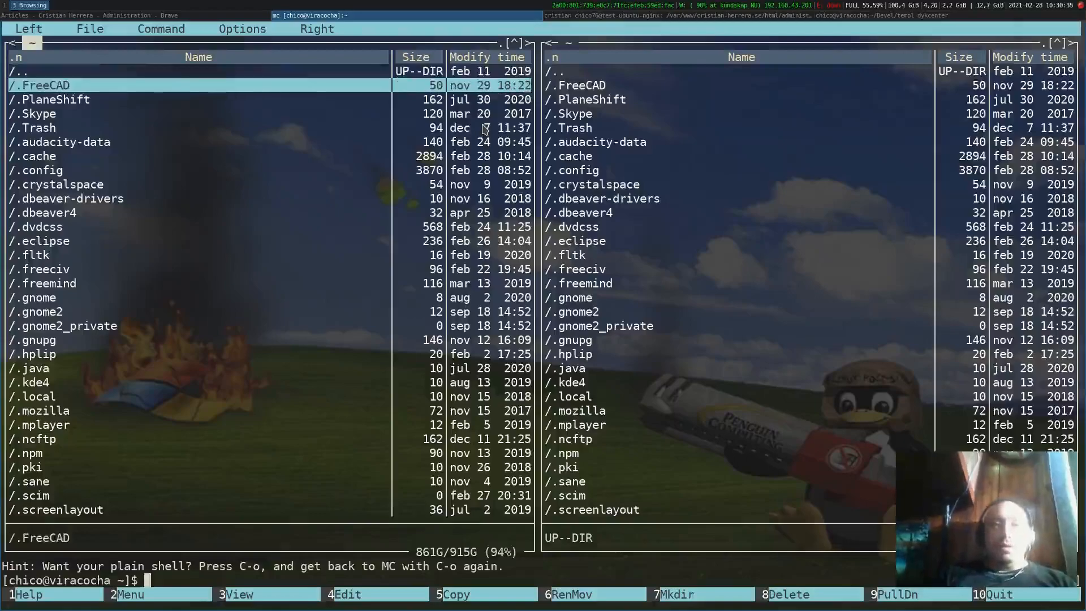
key("Down")
key("Down")
key("Down")
key("Down")
key("Down")
key("Down")
key("Down")
key("Down")
key("Down")
key("Down")
key("Down")
key("Down")
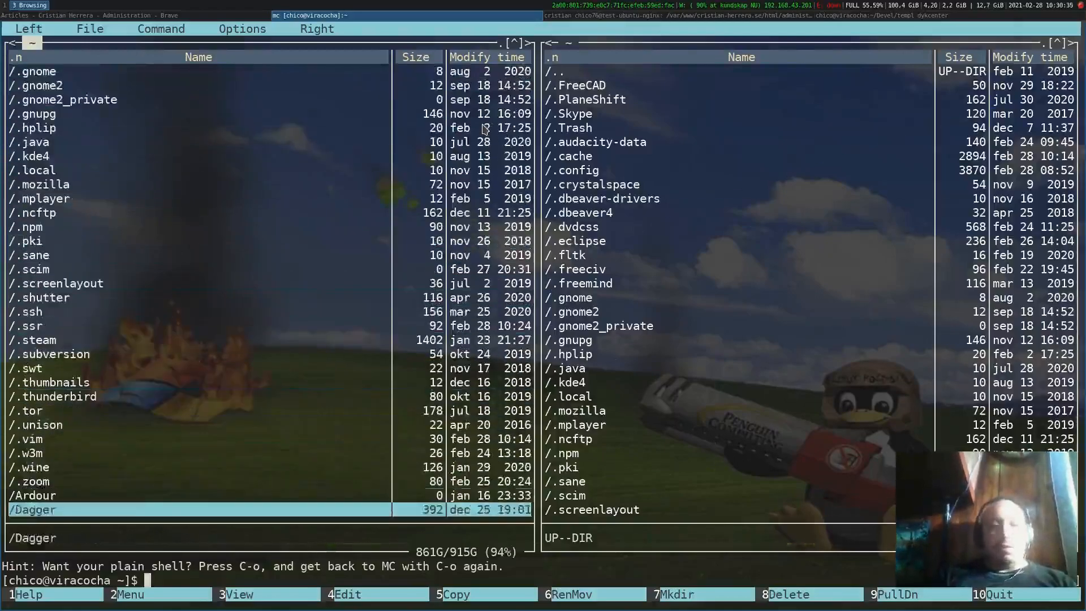
key("Up")
key("Up")
key("Up")
key("Up")
key("Up")
key("Up")
key("Up")
key("Up")
key("Up")
key("Up")
key("Up")
key("Up")
key("Up")
key("Up")
key("Up")
key("Up")
key("Up")
key("Up")
key("Up")
key("Up")
key("Up")
key("Up")
key("Up")
key("Up")
key("Up")
key("Up")
key("Up")
key("Up")
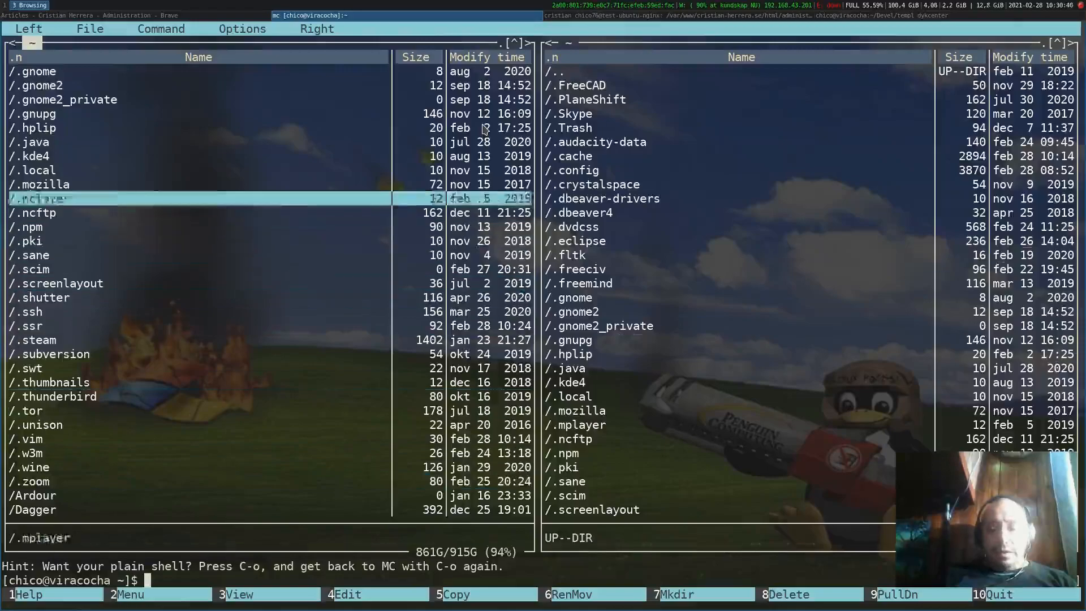
- Quit Midnight Commander, close its terminal and return to the browser
key("F10")
type("mc")
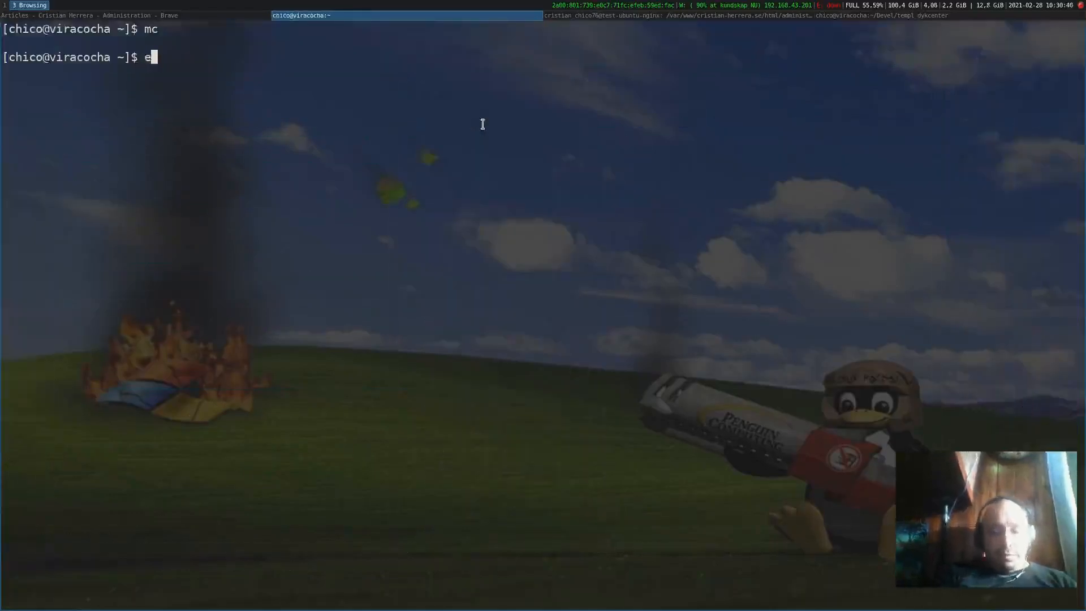
key("super+Left")
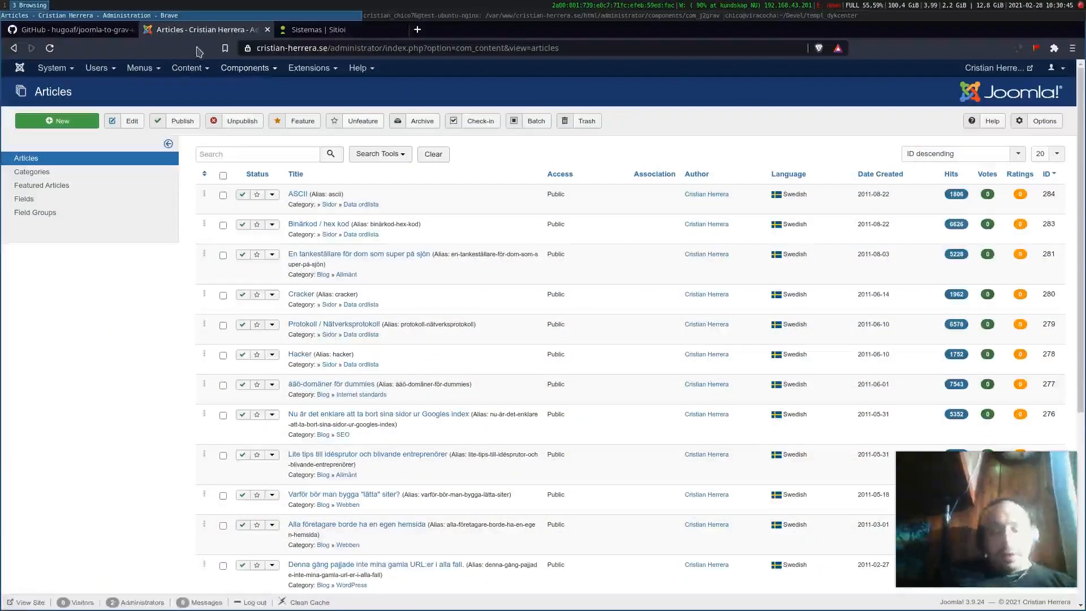
- Switch to the server terminal in com_j2grav and list the contents of that folder and its exported subfolder
key("super+Right")
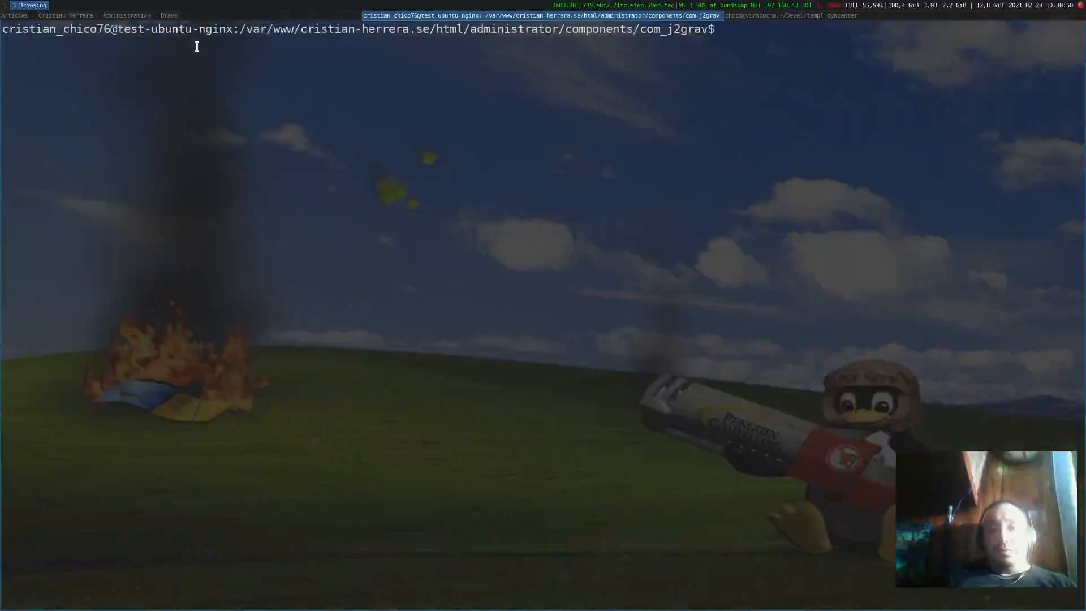
key("super+Right")
key("super+Left")
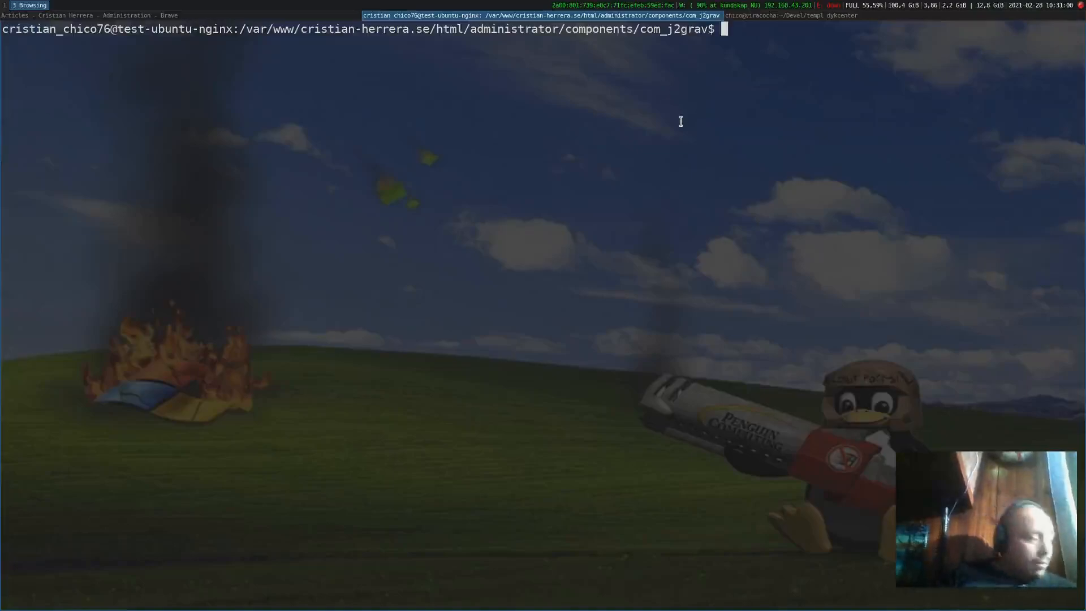
type("ls")
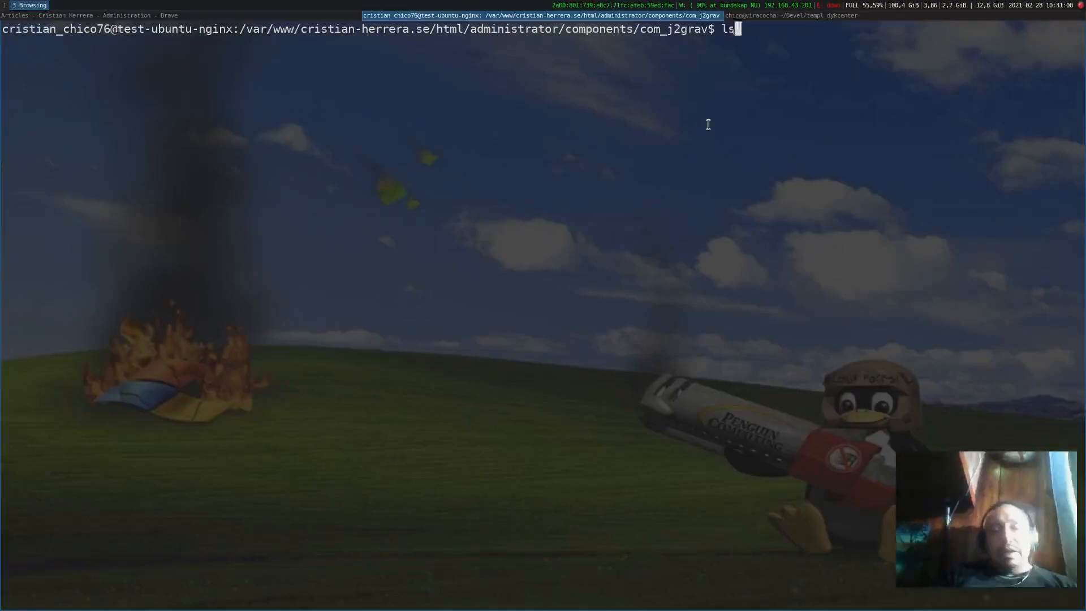
key("Return")
type("ls exported/")
key("Tab")
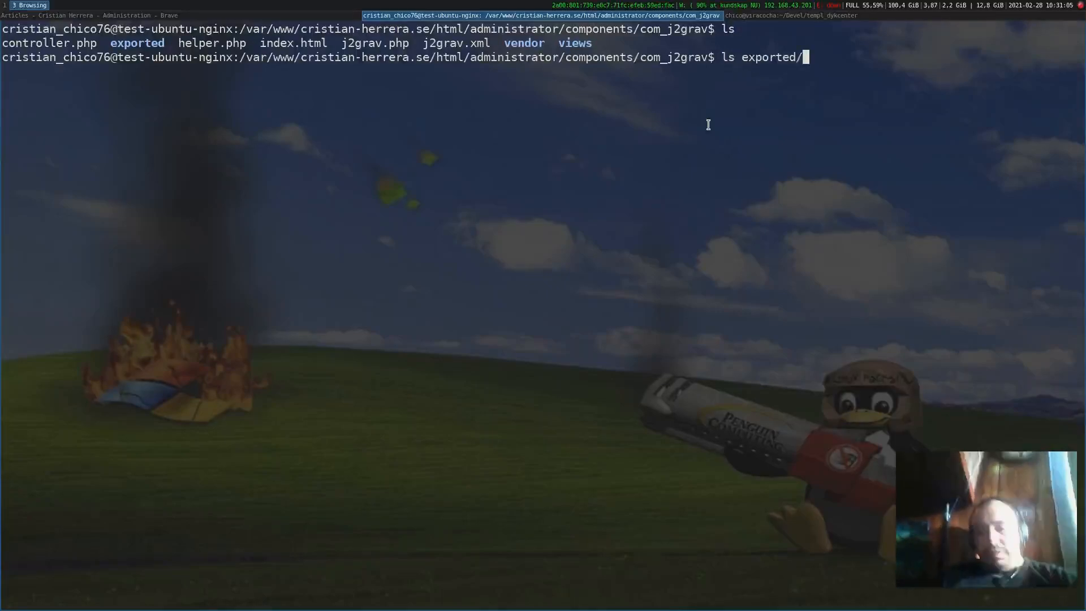
key("Return")
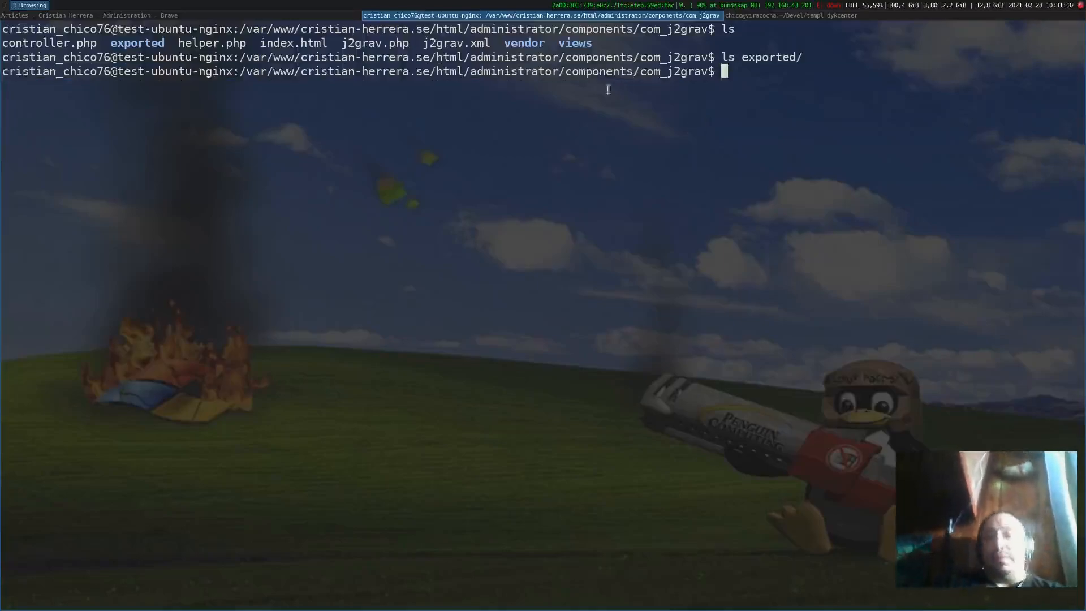
- Switch to the Joomla administration in the browser and open the J2Grav component
left_click(294, 15)
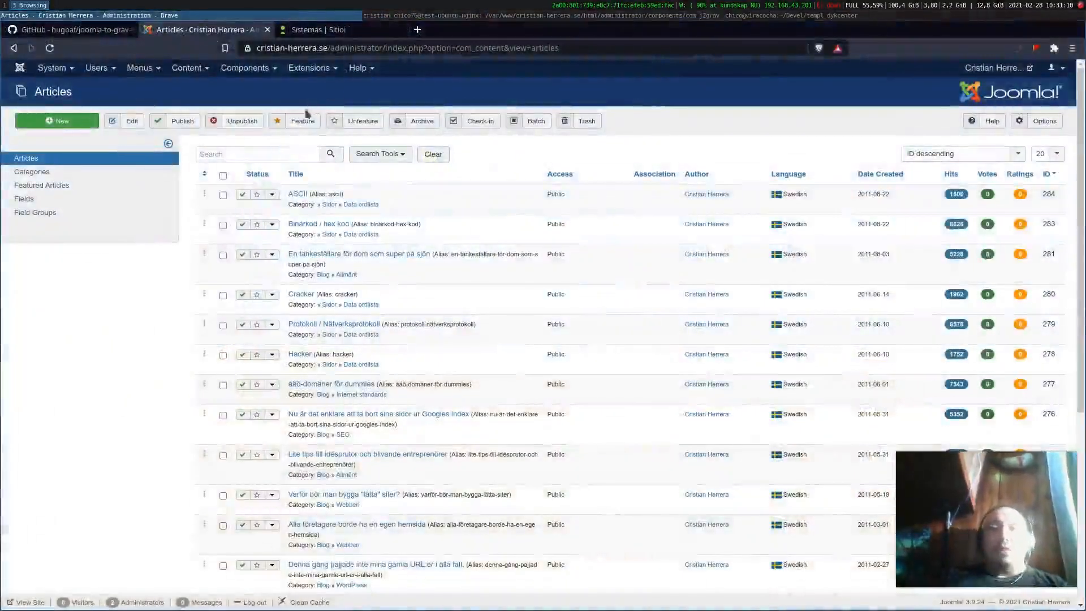
left_click(265, 69)
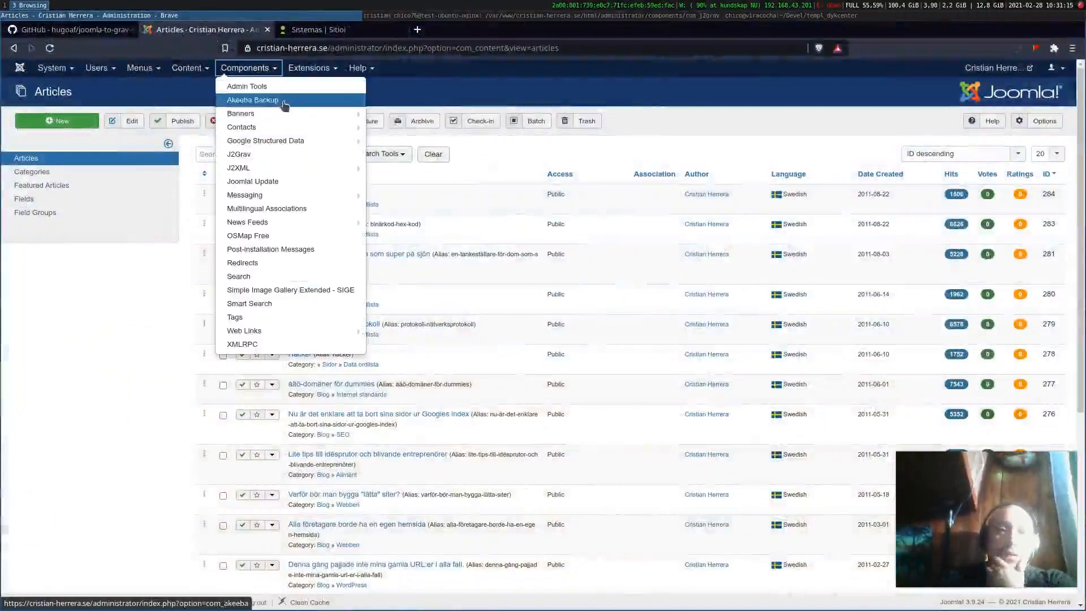
left_click(281, 154)
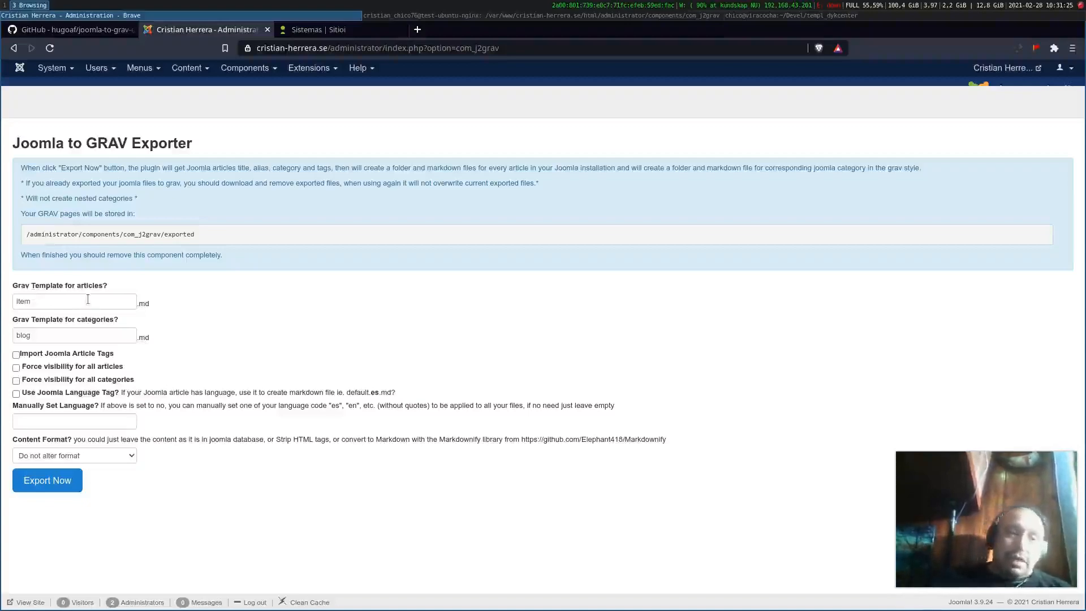
- Enable importing article tags, forced visibility for all articles and all categories, and use of the Joomla language tag
left_click(58, 354)
left_click(47, 369)
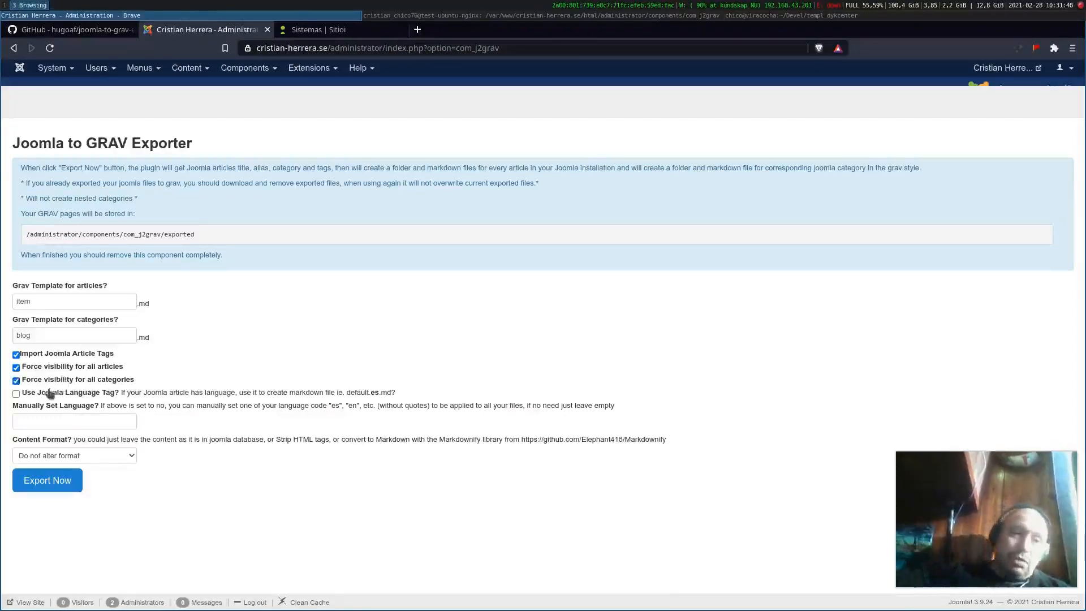
double_click(49, 393)
left_click(50, 393)
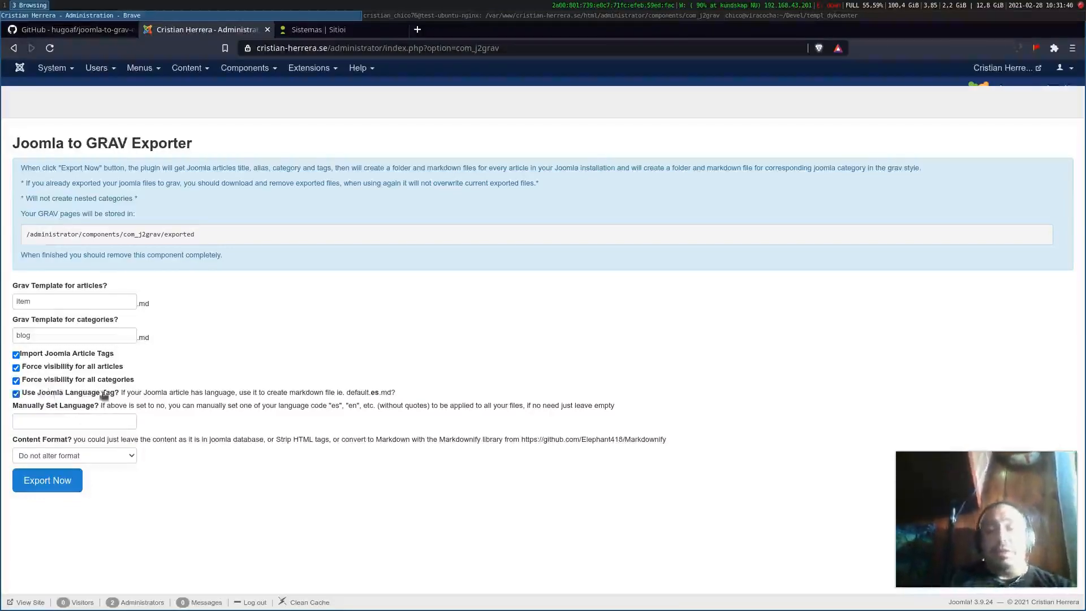
- Set the content format to Markdownify and run the Grav export
left_click(119, 458)
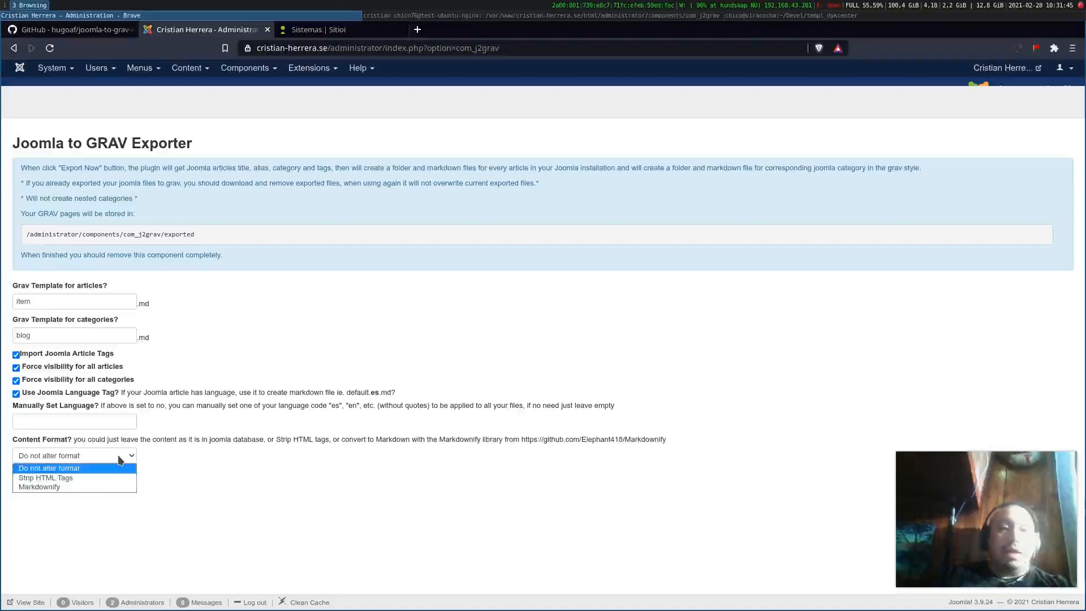
left_click(89, 488)
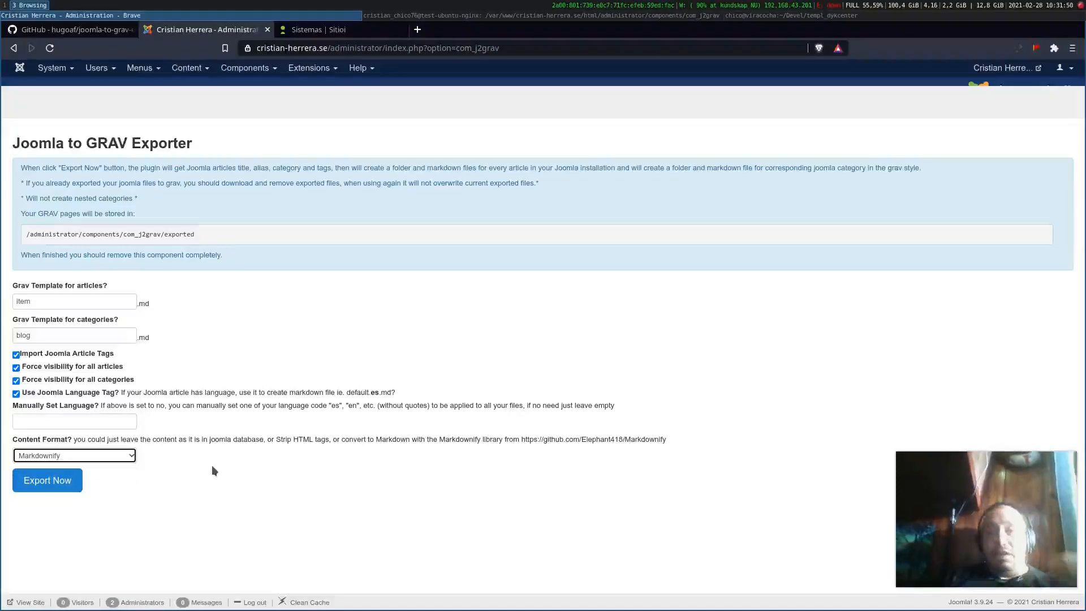
left_click(126, 456)
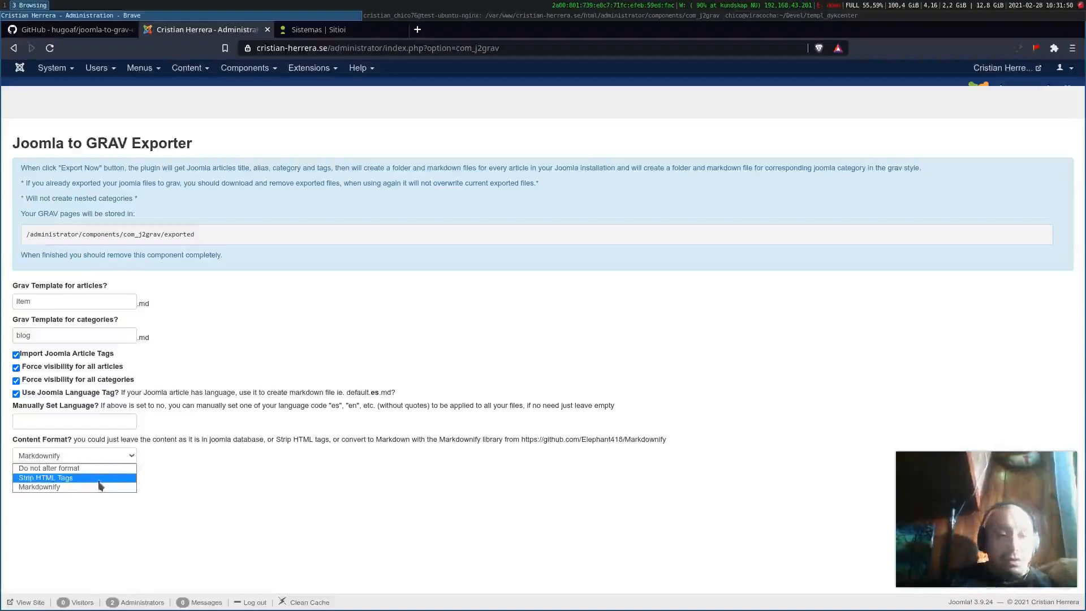
left_click(110, 475)
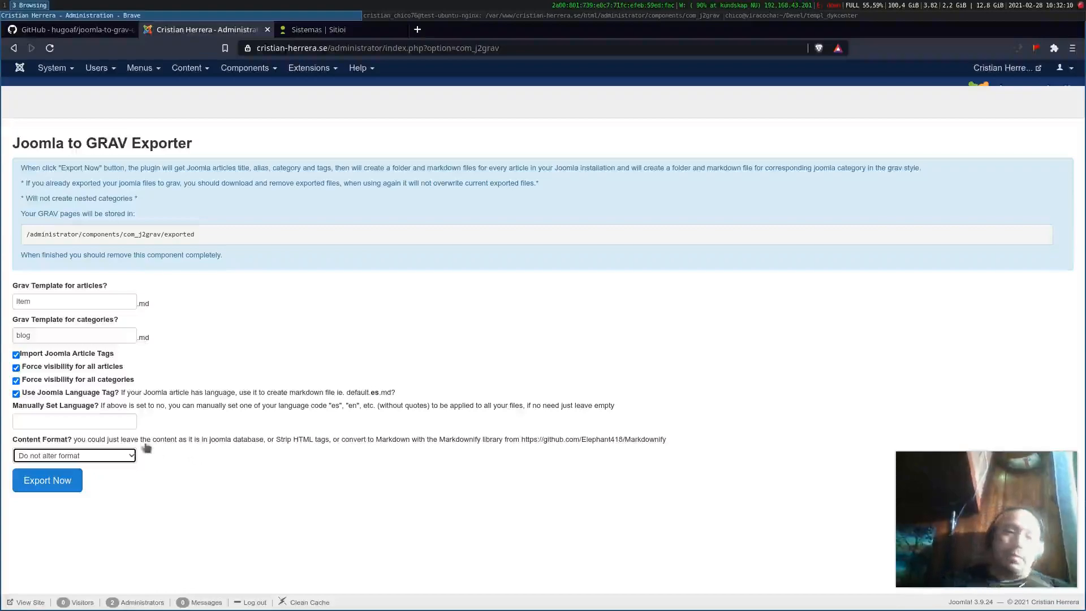
left_click(124, 455)
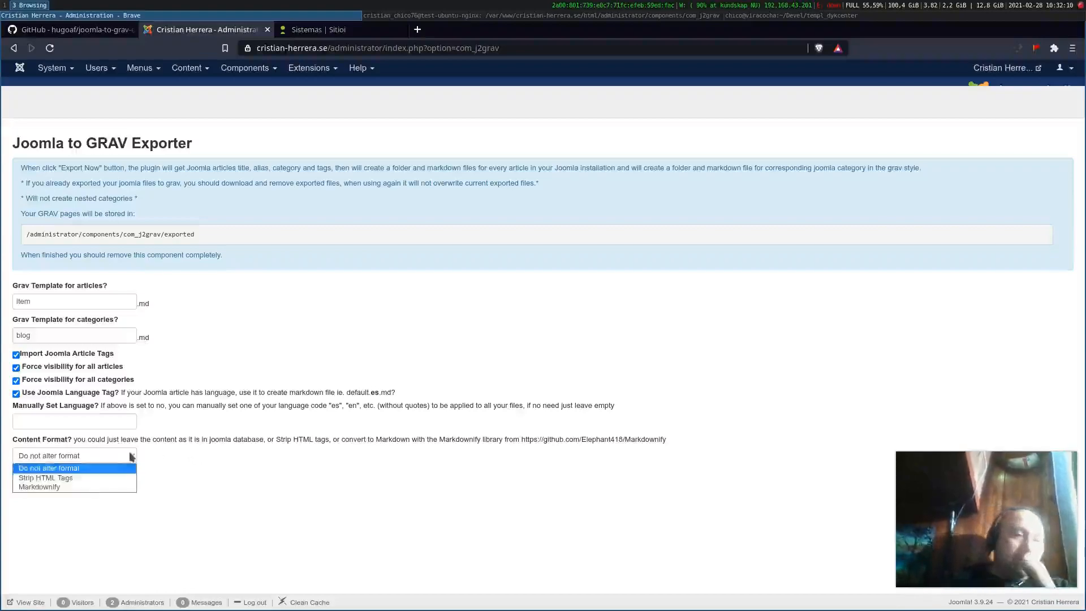
left_click(113, 487)
left_click(81, 481)
left_click(81, 481)
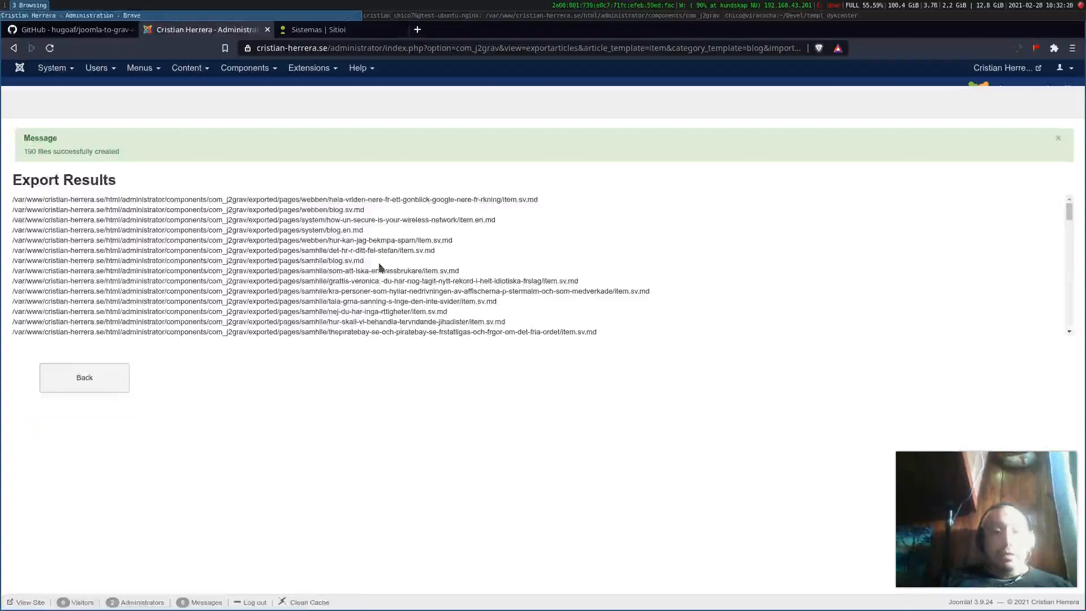
- Review the export results down to the end of the list and return to the exporter form
scroll(458, 263, "down", 15)
scroll(455, 266, "down", 8)
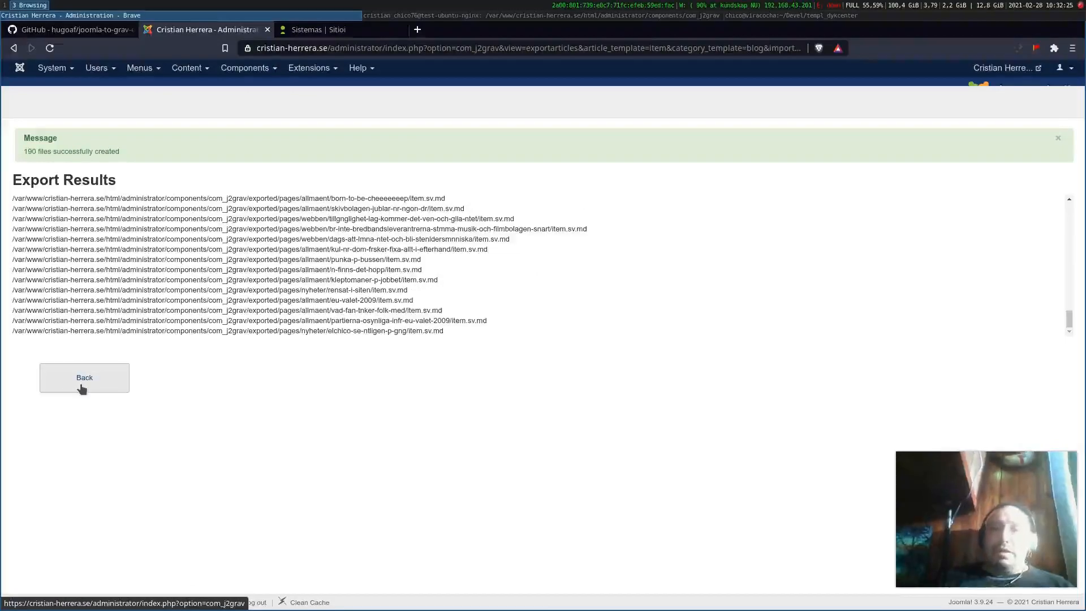
left_click(81, 385)
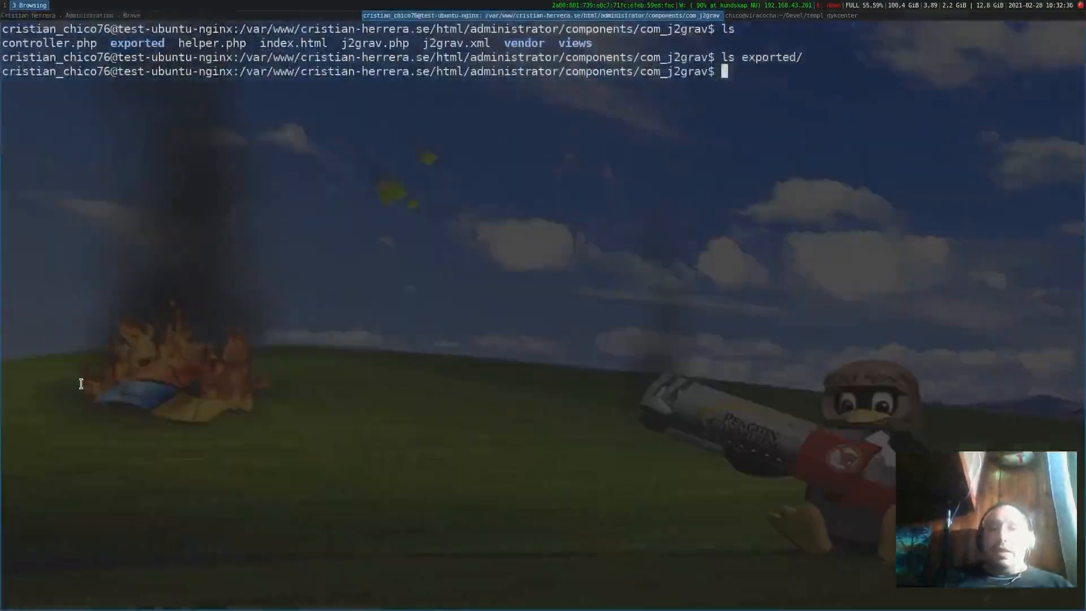
- List the contents of the exported folder in the server terminal with ls exported/
type("ls")
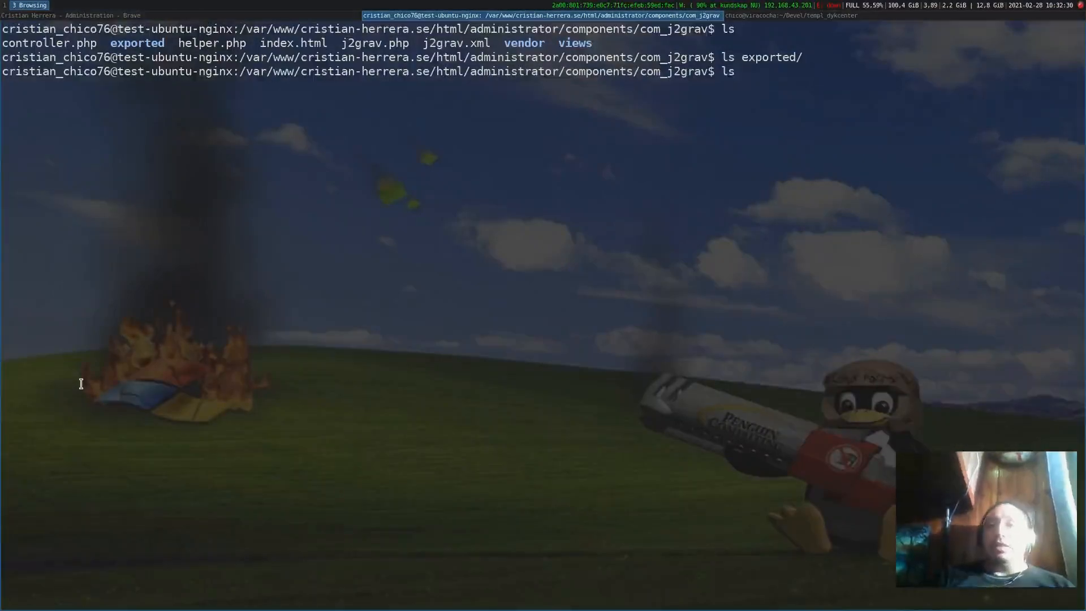
type(" exported/")
key("Return")
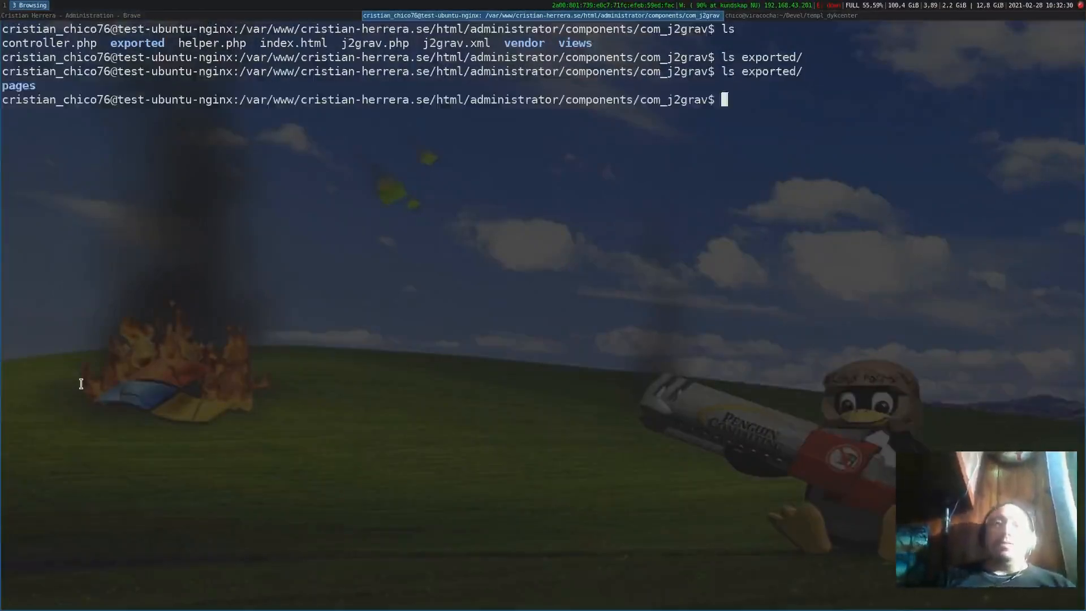
- Try to list the subfolders of the exported folder with ls -r exported/
key("Up")
key("Left")
key("Left")
key("Left")
key("Left")
key("Left")
key("Left")
key("Left")
key("Left")
key("Left")
key("Left")
type("-r")
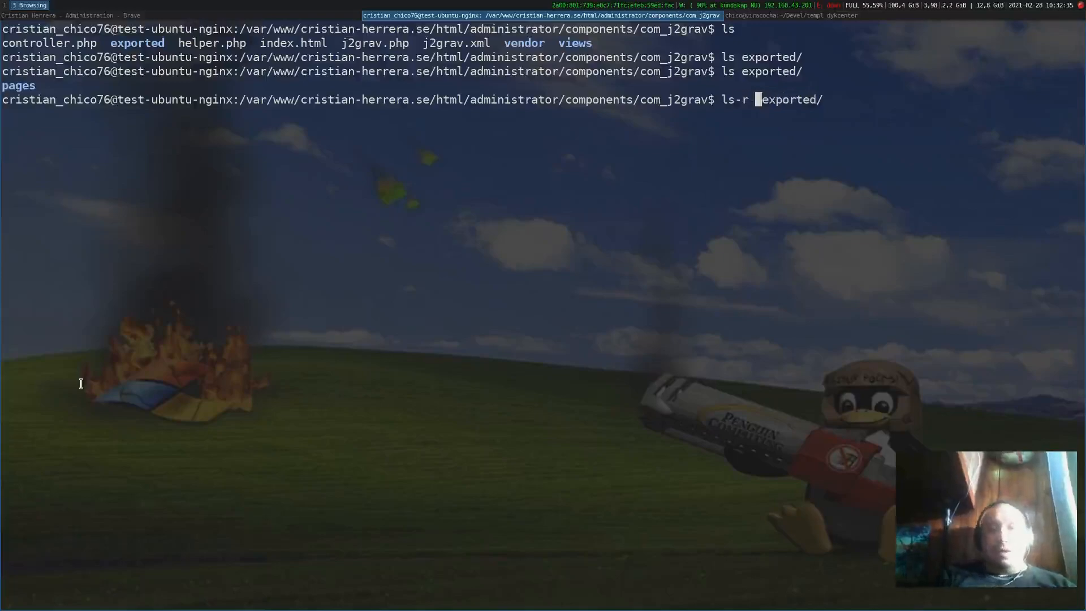
key("Return")
type("ls -r exported/")
key("Return")
- List the exported folder recursively with ls -R exported/
key("Up")
key("Left")
key("Left")
key("Left")
key("Left")
key("Left")
key("Left")
key("Left")
key("Left")
key("Left")
key("Left")
key("BackSpace")
type("R")
key("Return")
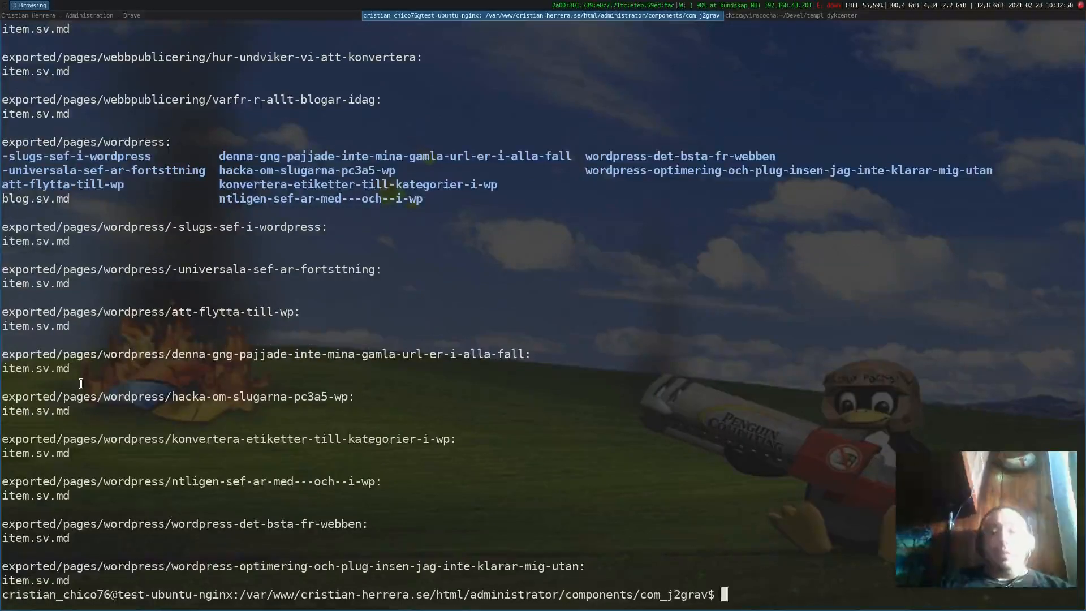
- Log out of the server and close its terminal with exit
type("exit")
key("Return")
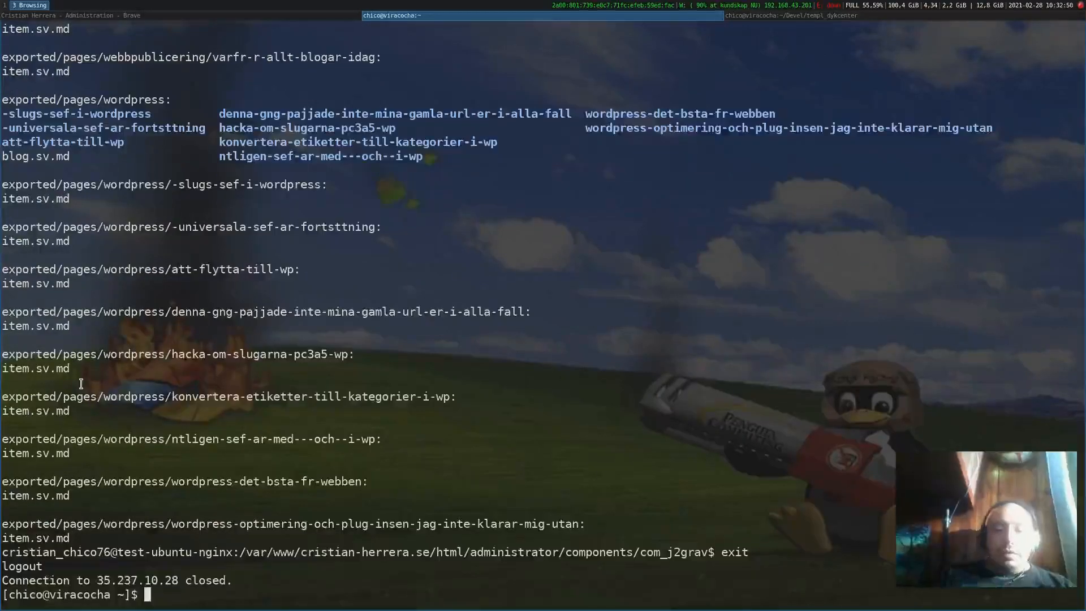
type("exit")
key("Return")
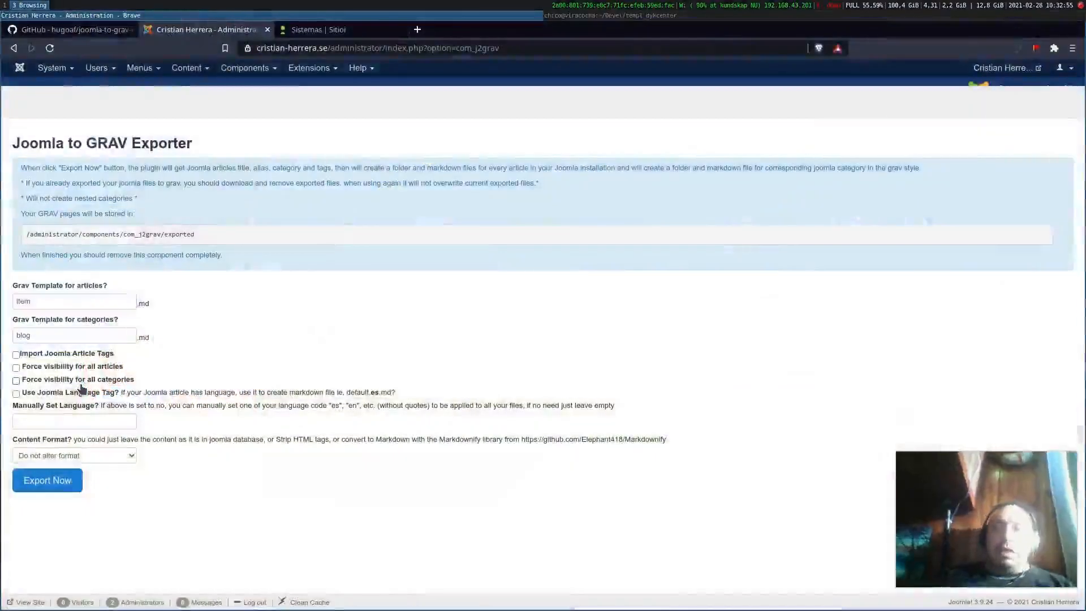
- Switch to the local terminal in templ_dykcenter and start the cfiles file manager
key("super+Right")
type("cfiles")
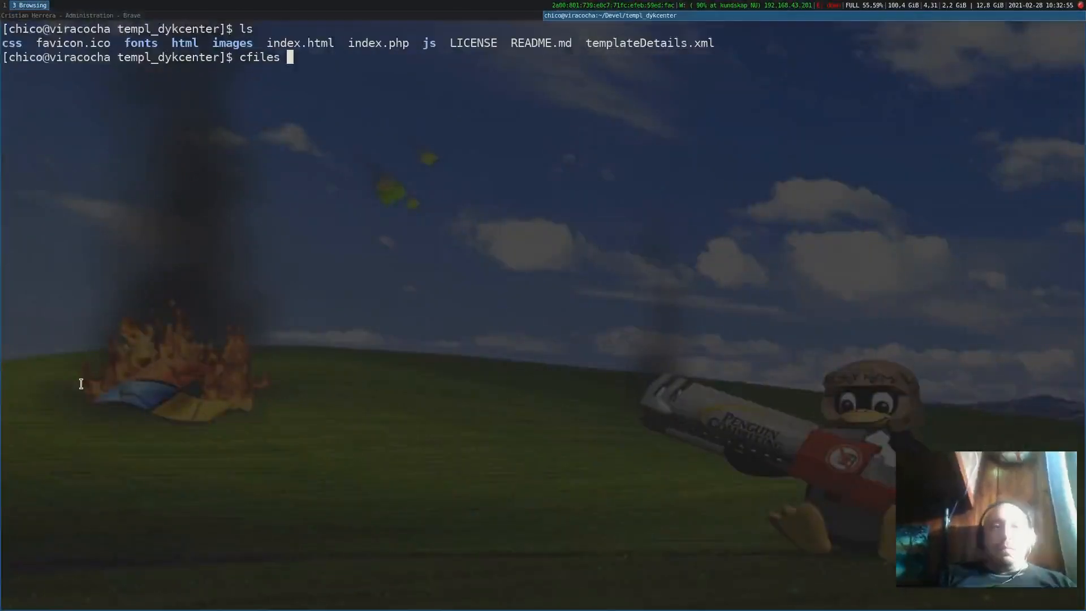
key("Return")
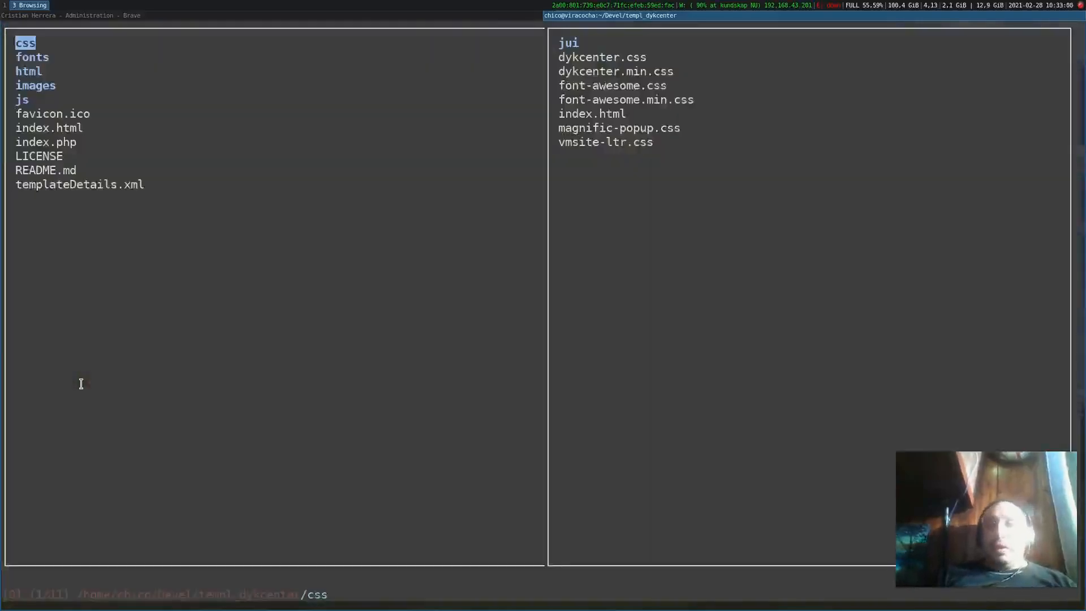
- Go up from templ_dykcenter to the home directory and enter its tmp folder
key("h")
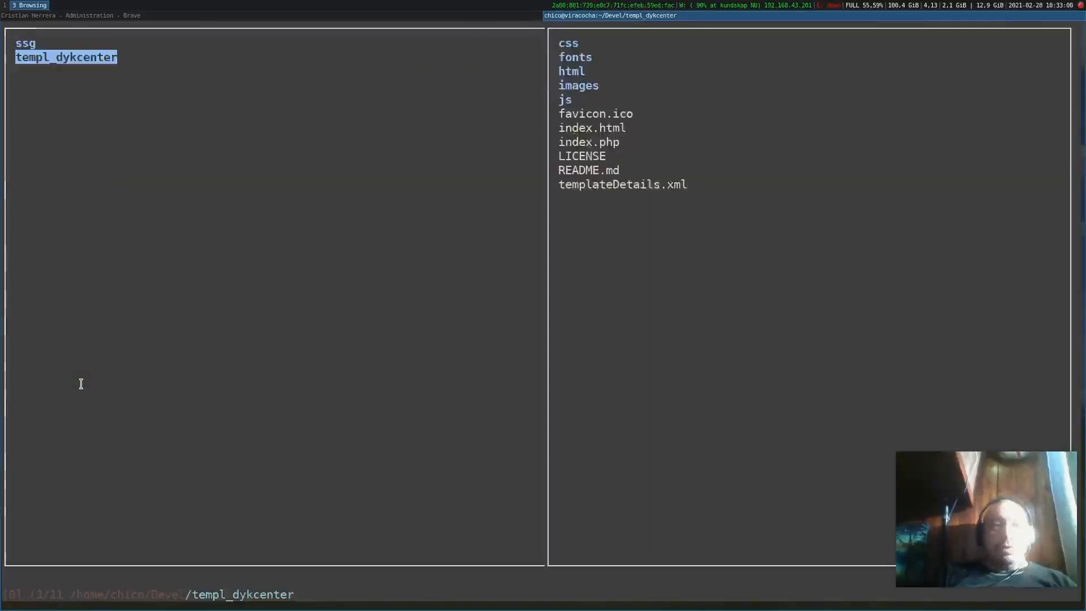
key("h")
key("k")
key("j")
key("j")
key("j")
key("j")
key("j")
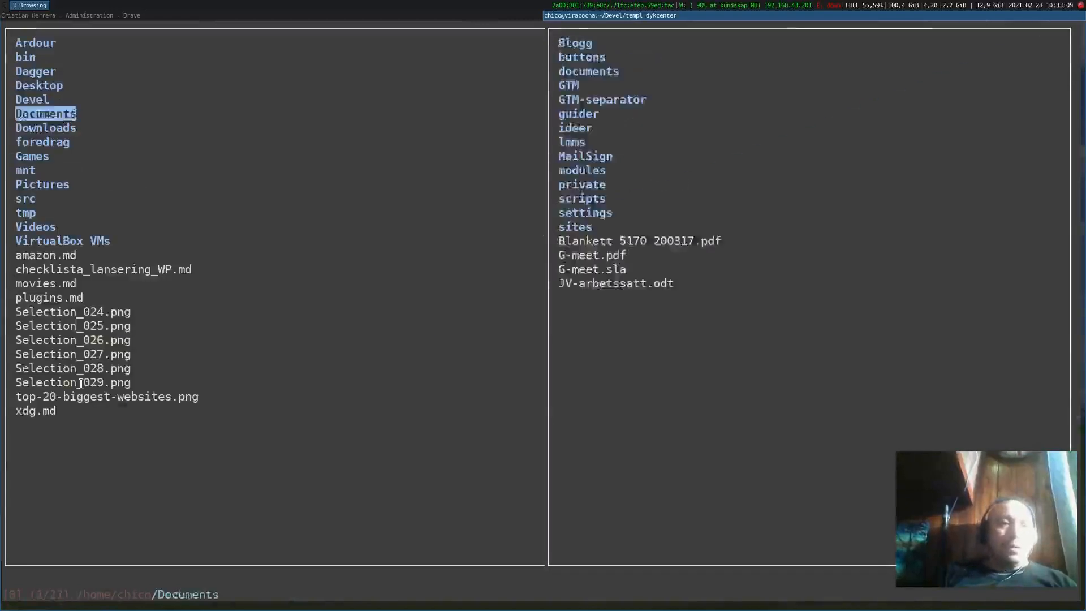
key("j")
key("j")
key("j")
key("j")
key("l")
- Enter the blog folder inside tmp and open its exported/pages folder
key("j")
key("j")
key("l")
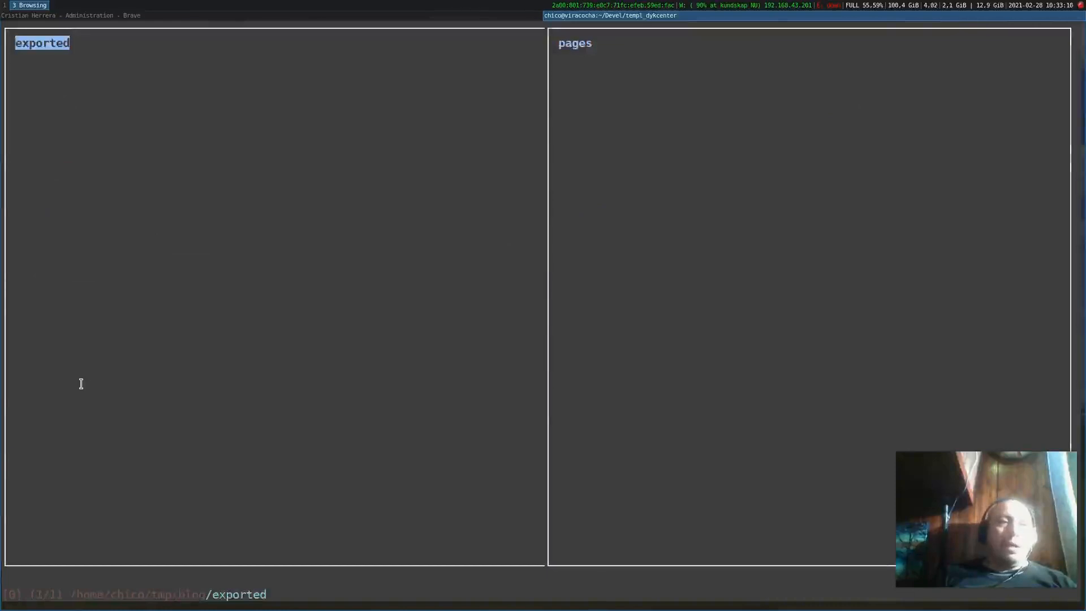
key("l")
key("l")
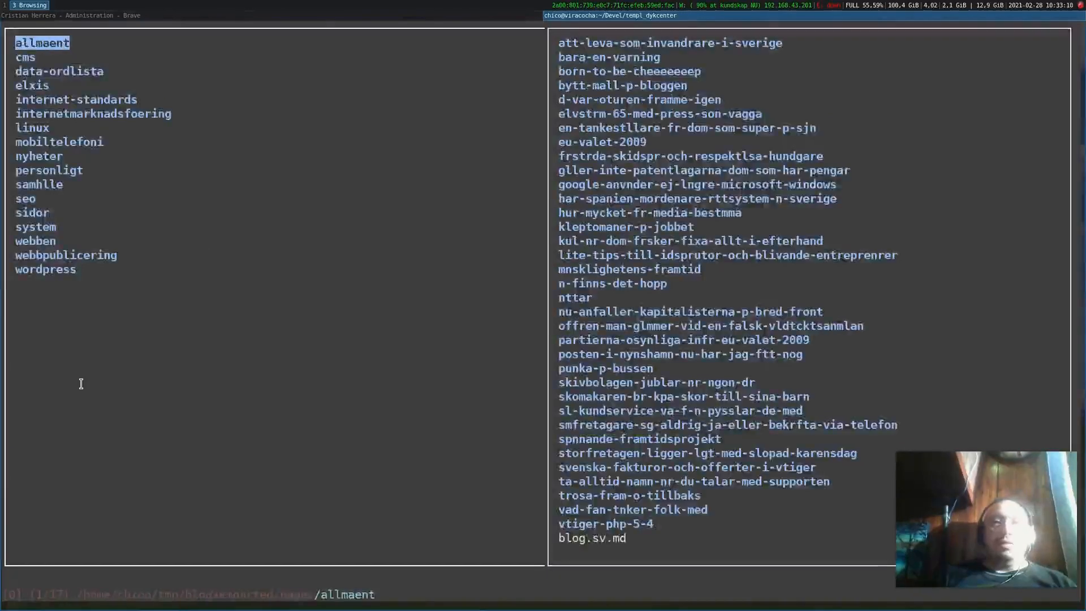
- Browse the exported category folders from allmaent down to webben, previewing the articles in each
key("j")
key("j")
key("j")
key("j")
key("j")
key("j")
key("j")
key("j")
key("j")
key("j")
key("j")
key("j")
key("j")
key("j")
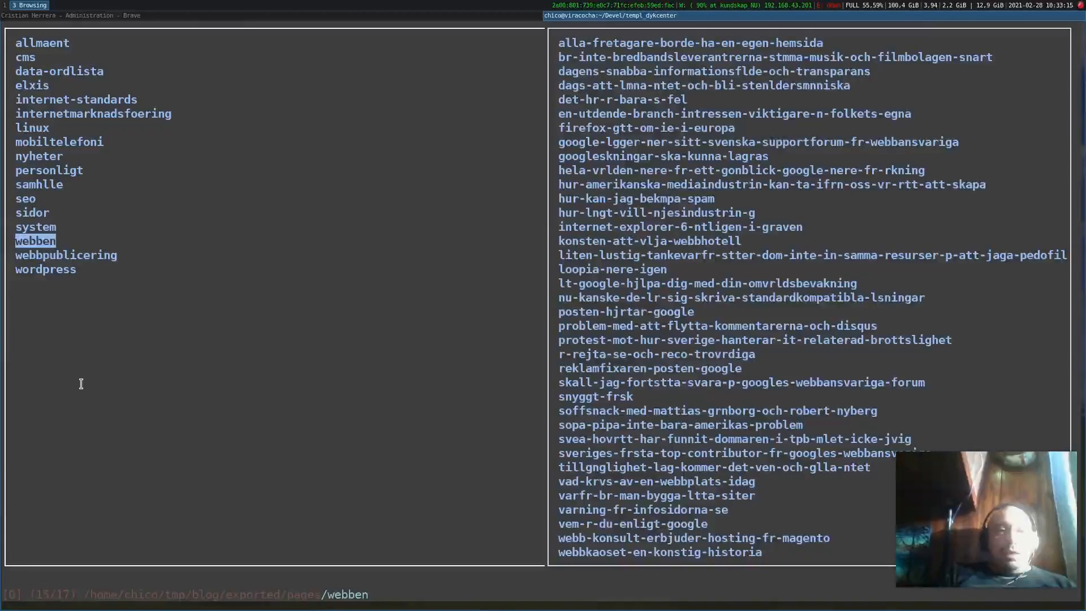
- Move up to the personligt category, look at its article folders and return to the category list
key("k")
key("k")
key("k")
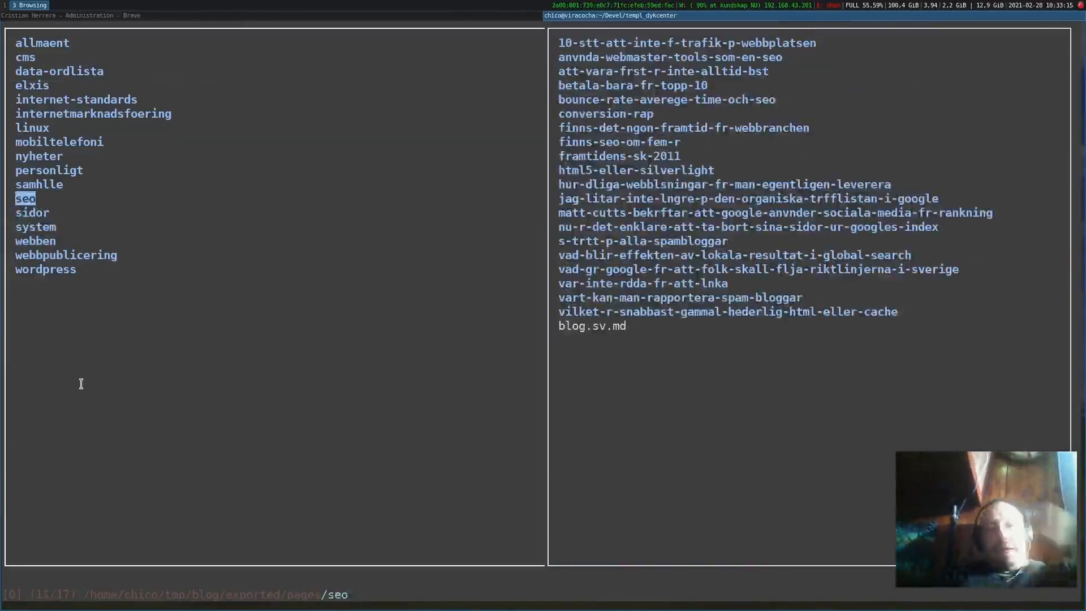
key("j")
key("Up")
key("Up")
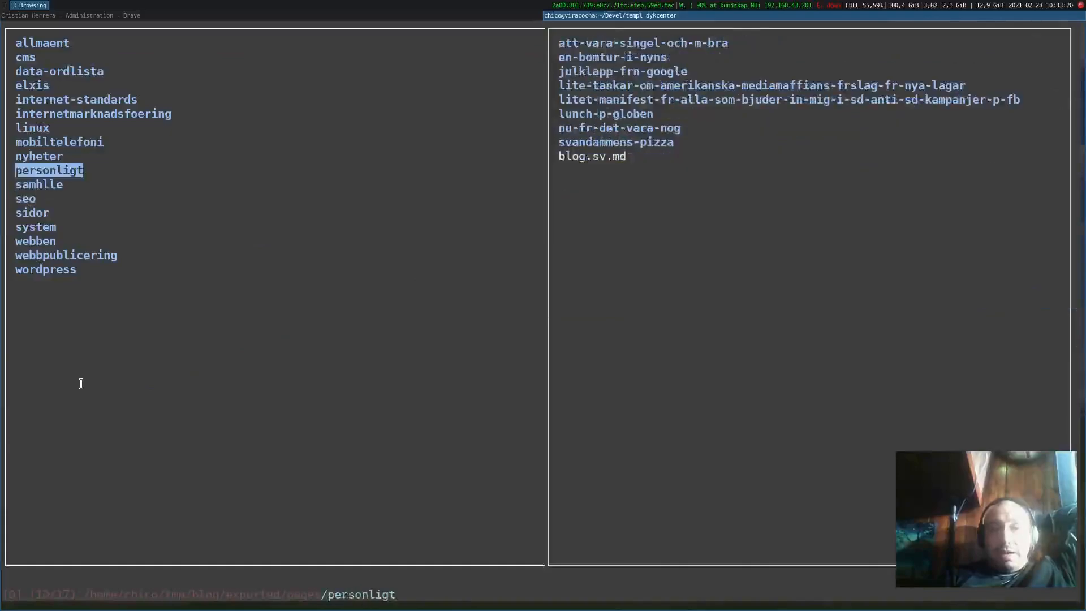
key("Right")
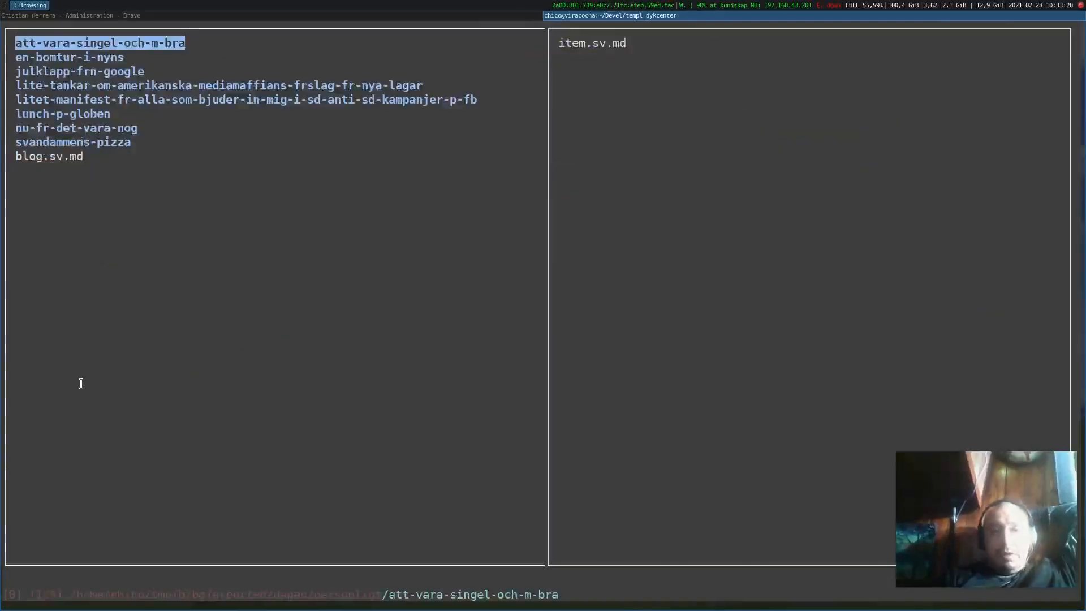
key("Left")
- Preview the category folders below personligt, through webben and webbpublicering to wordpress
key("Down")
key("Down")
key("Down")
key("Down")
key("Down")
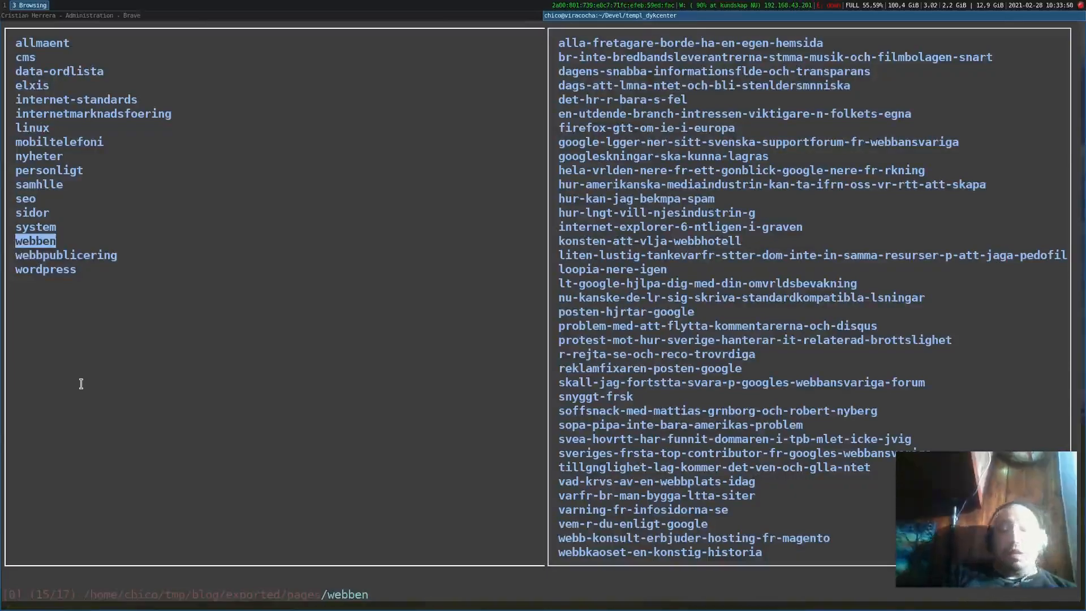
key("Up")
key("Down")
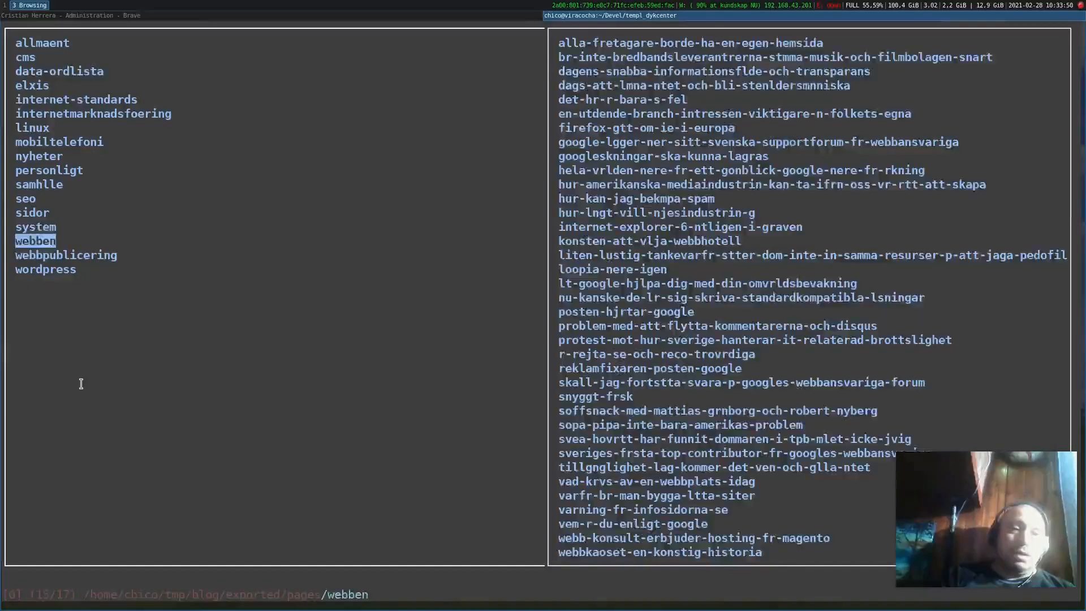
key("Down")
key("Down")
- Browse back up the category list from wordpress past linux, previewing each folder
key("Up")
key("Up")
key("Up")
key("Up")
key("Up")
key("Up")
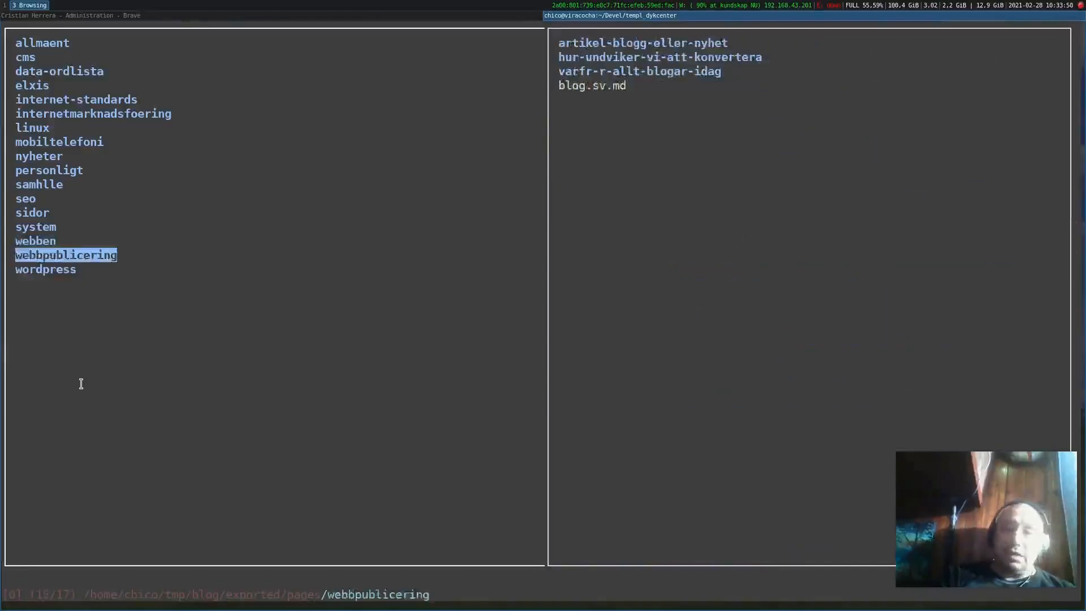
key("Up")
key("Up")
key("Up")
key("Up")
key("Up")
key("Up")
key("Up")
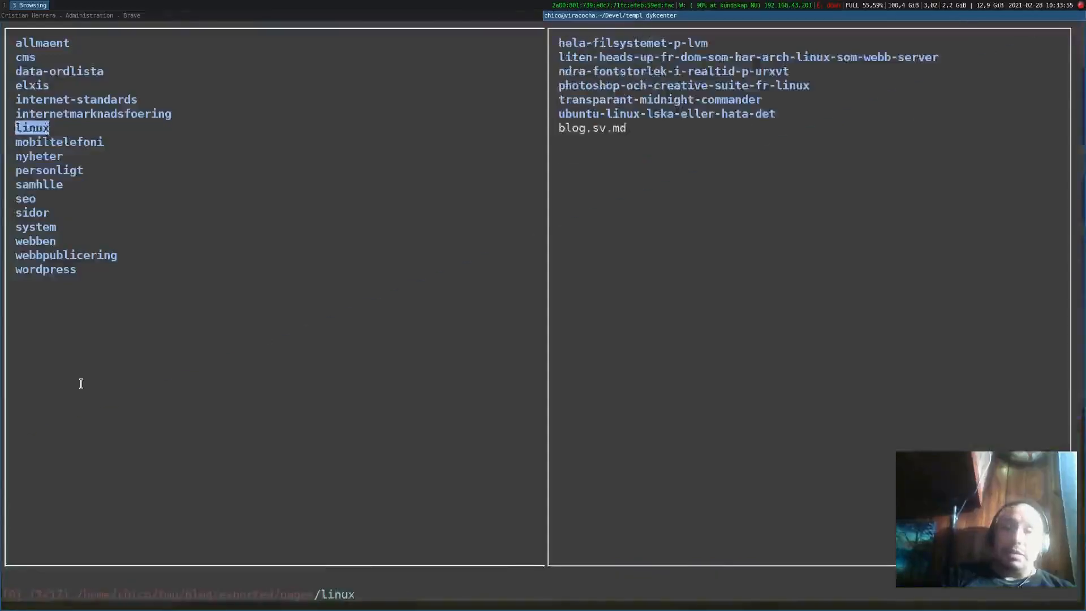
key("Up")
key("Up")
key("Up")
- Move down the category list to sidor and open that folder to examine its pages
key("Down")
key("Down")
key("Down")
key("Down")
key("Down")
key("Down")
key("Down")
key("Down")
key("Down")
key("Down")
key("Down")
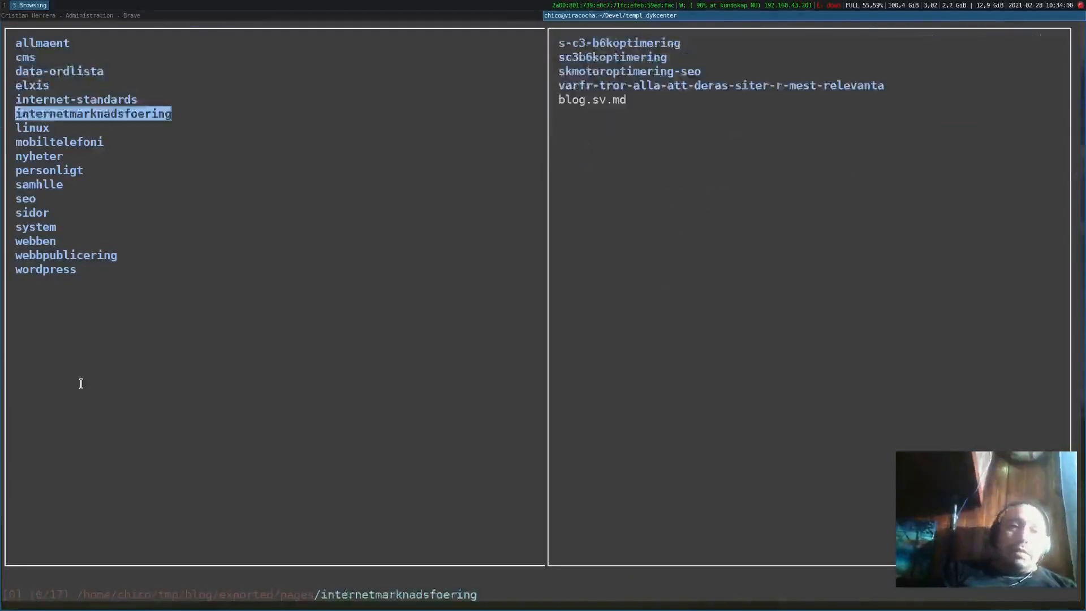
key("Down")
key("Right")
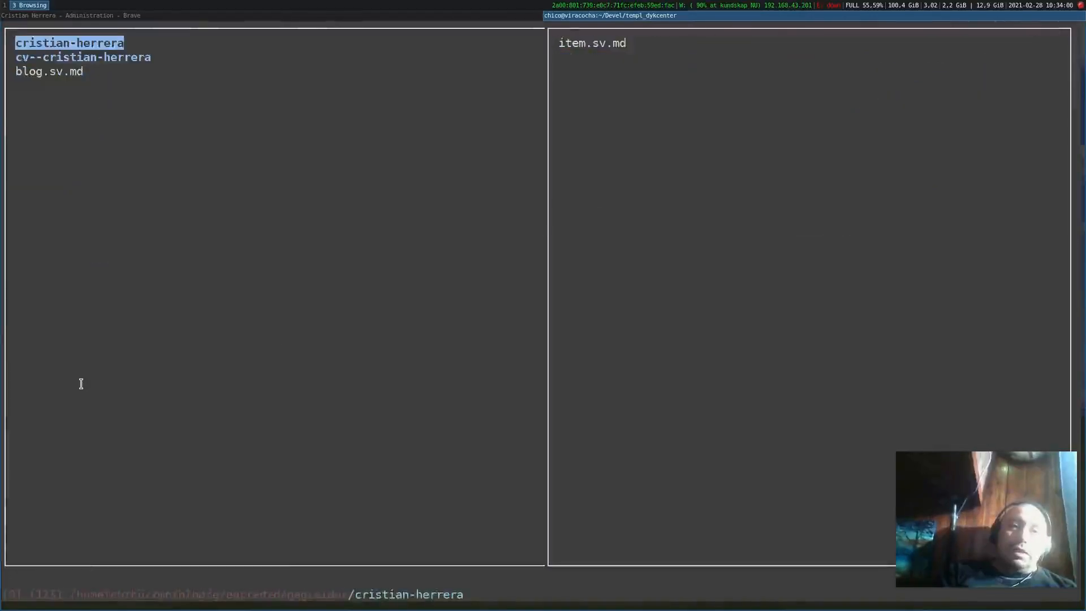
- Preview sidor's blog.sv.md and the CV page's item.sv.md, and return to the first page folder in sidor
key("Down")
key("Down")
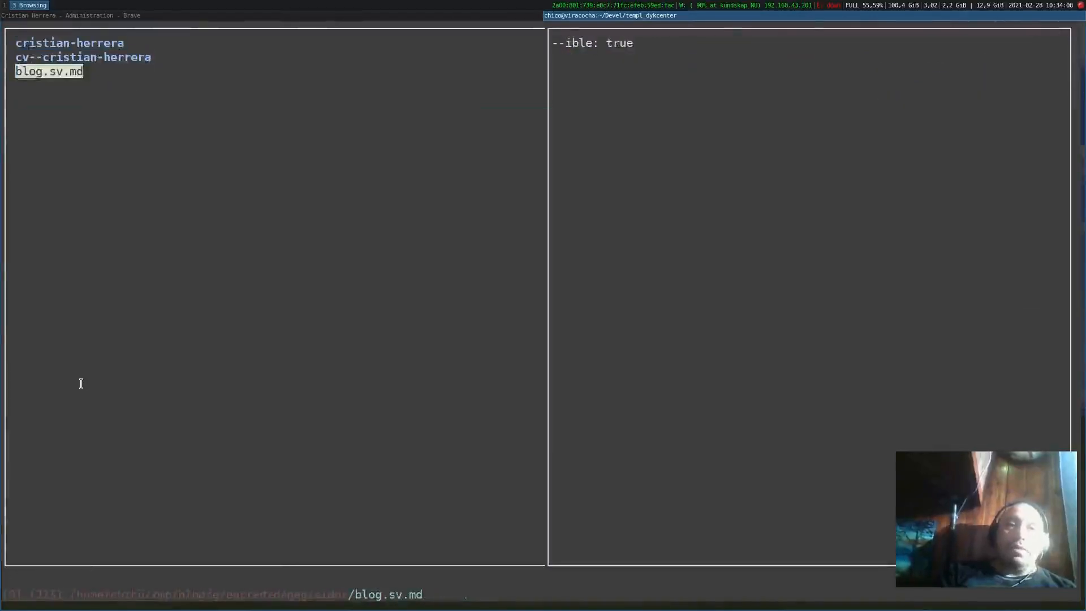
key("Up")
key("Right")
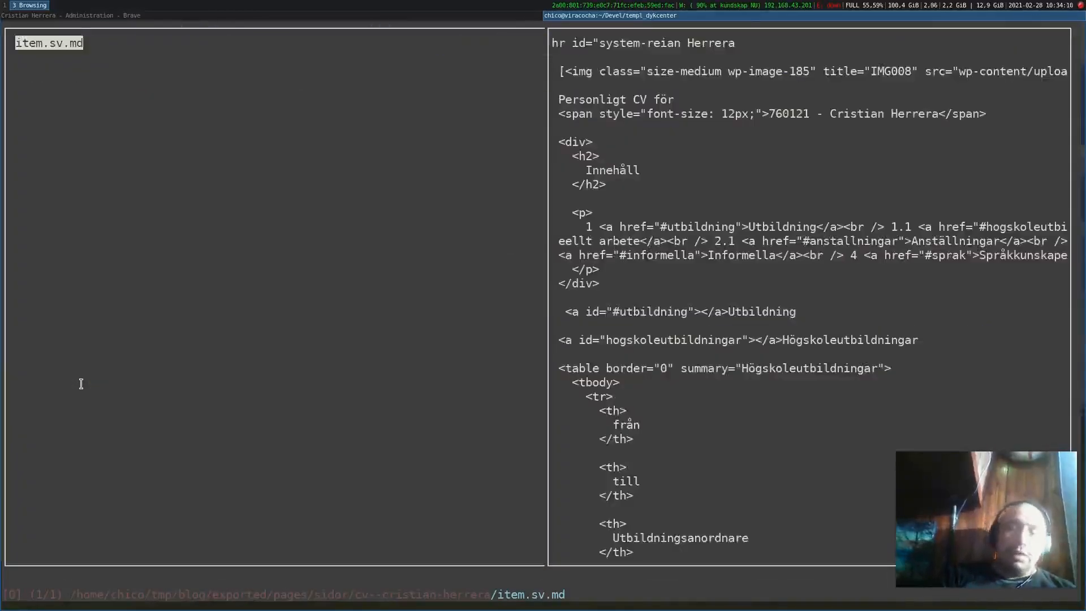
key("Left")
key("Up")
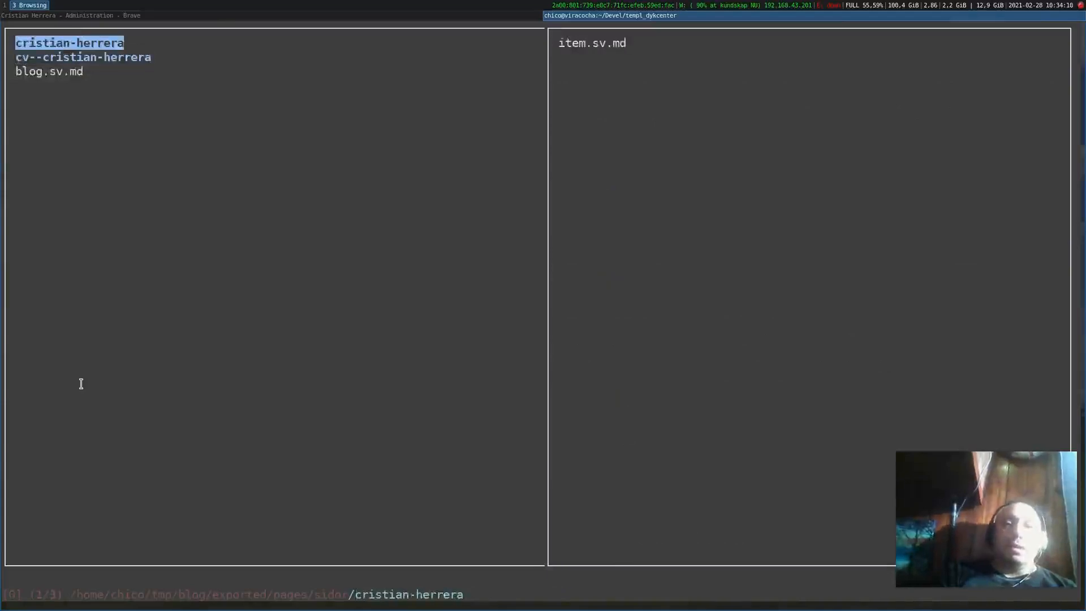
- Open the item.sv.md of the first page folder in sidor, read it through to the last line and close it
key("Right")
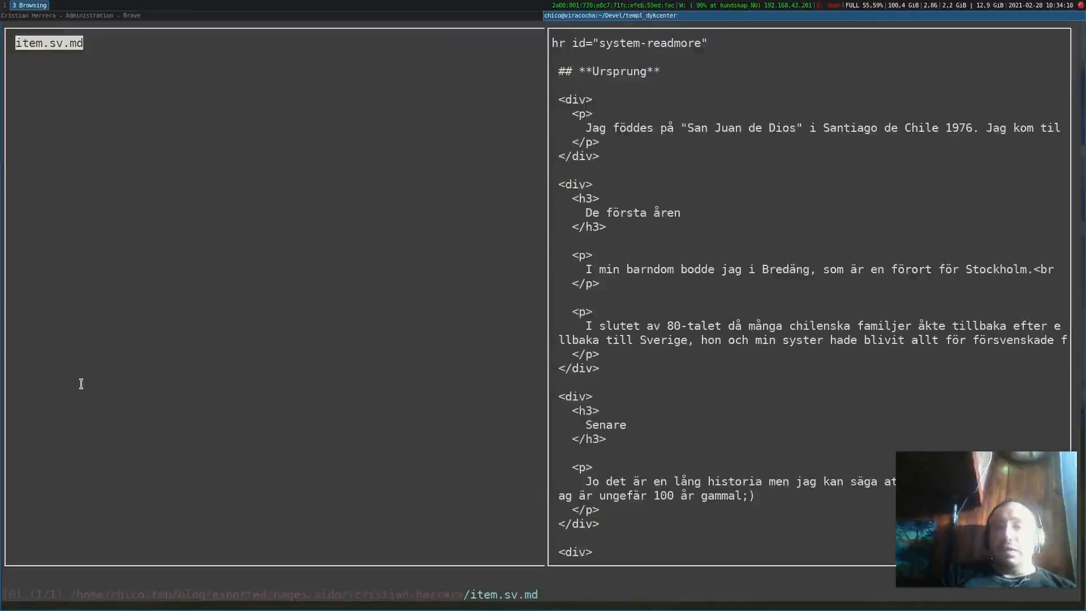
key("Right")
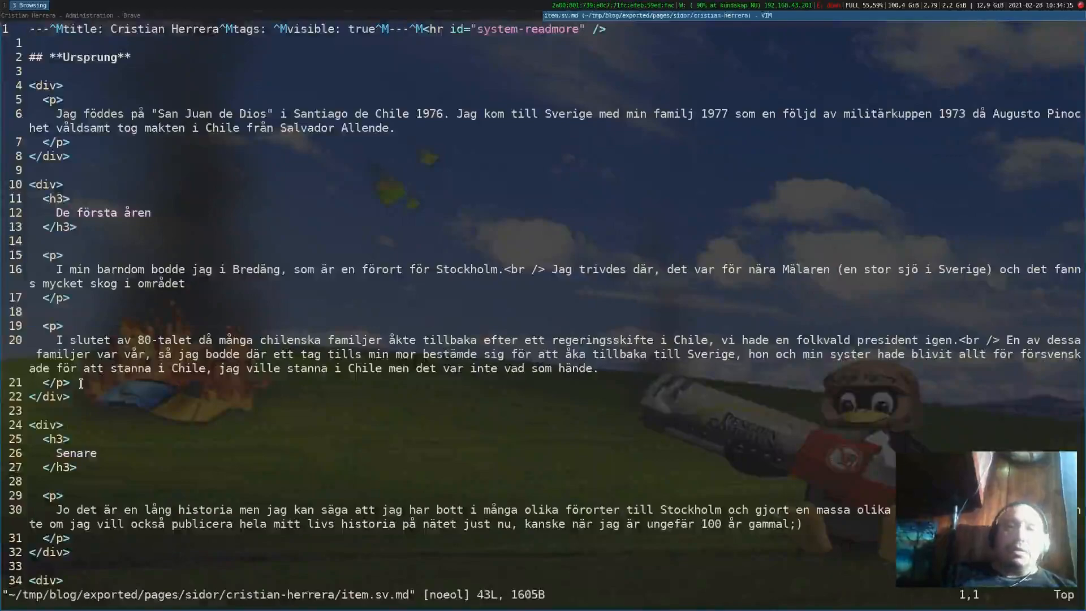
key("j")
key("j")
key("j")
key("j")
key("j")
key("j")
key("j")
key("j")
key("j")
key("j")
key("j")
key("j")
key("j")
key("j")
key("j")
key("j")
key("j")
key("j")
key("j")
key("j")
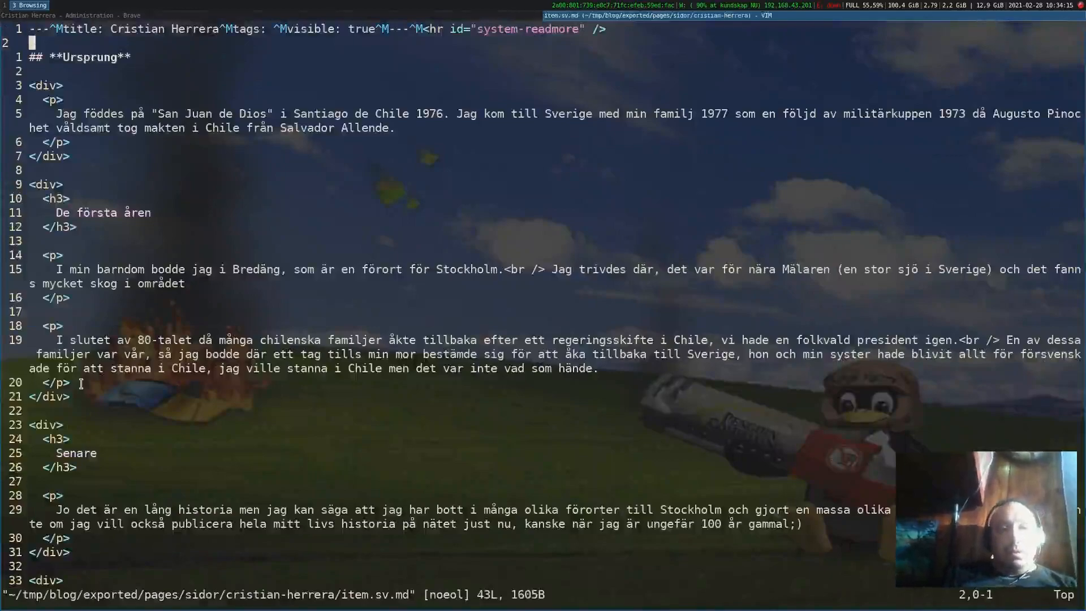
key("j")
key("j")
key("j")
key("j")
key("j")
key("j")
key("j")
key("j")
key("j")
key("j")
key("j")
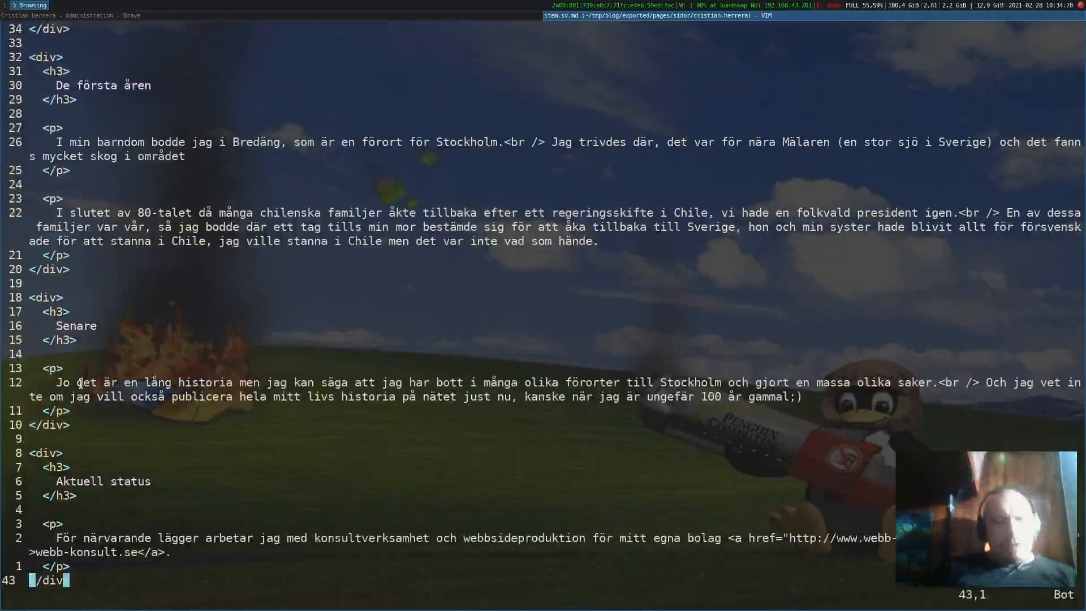
type(":q")
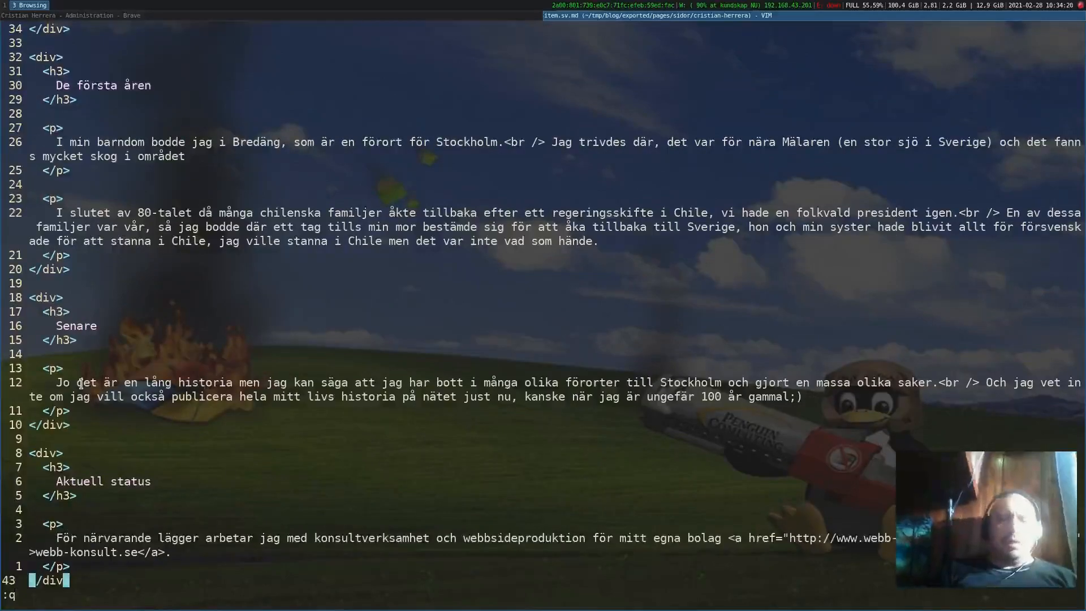
key("Return")
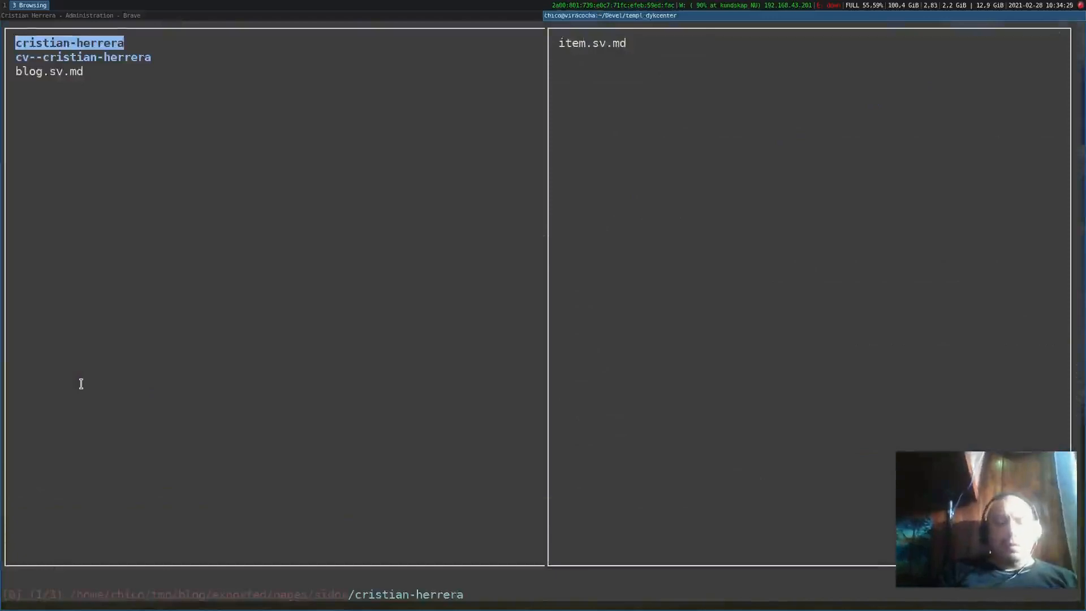
- Return from sidor to the category list and move up to the linux category, previewing the folders on the way
key("j")
key("h")
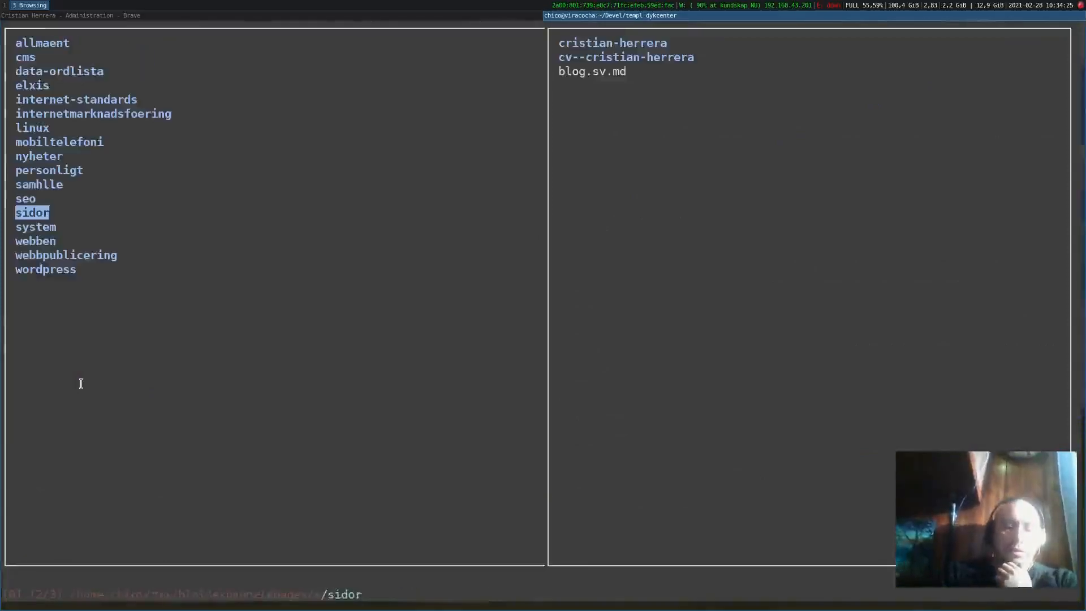
key("j")
key("k")
key("k")
key("k")
key("k")
key("k")
key("k")
key("k")
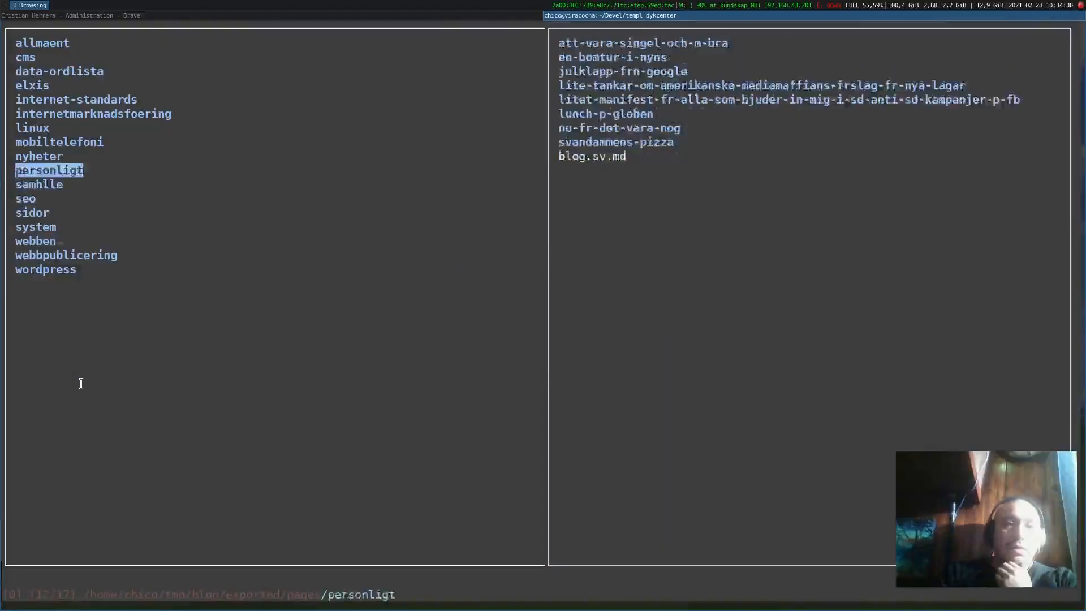
- Enter the linux category and browse its article folders down to ndra-fontstorlek-i-realtid-p-urxvt
key("l")
key("j")
key("j")
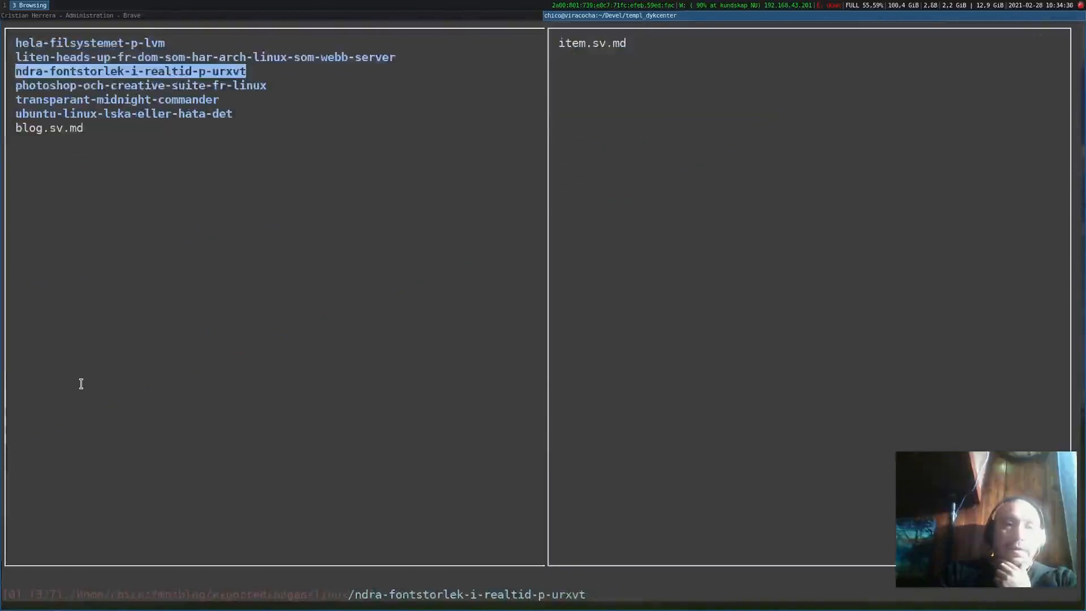
key("k")
key("k")
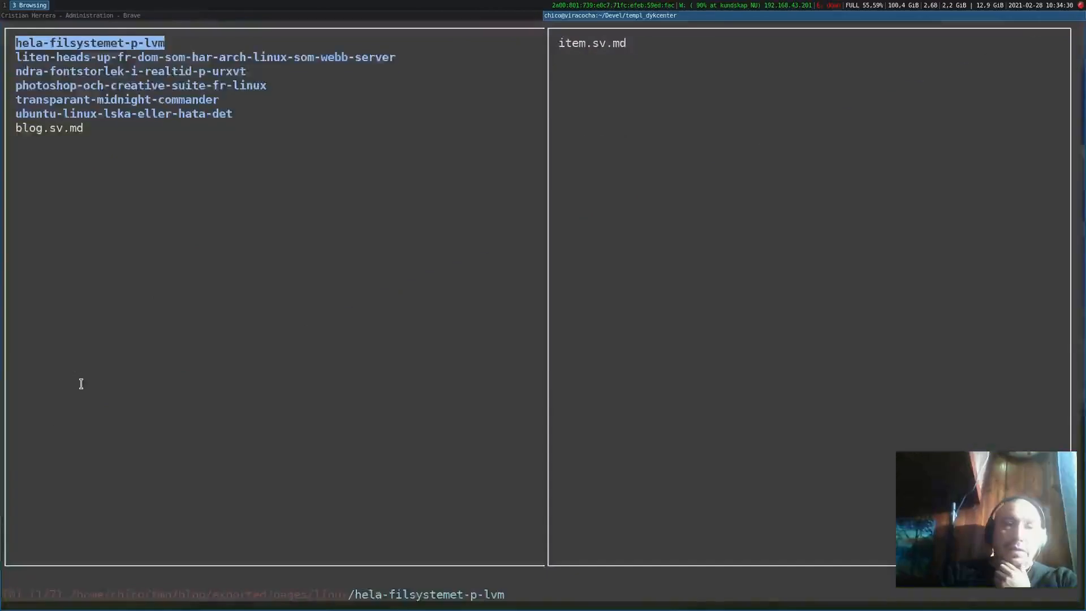
key("j")
key("j")
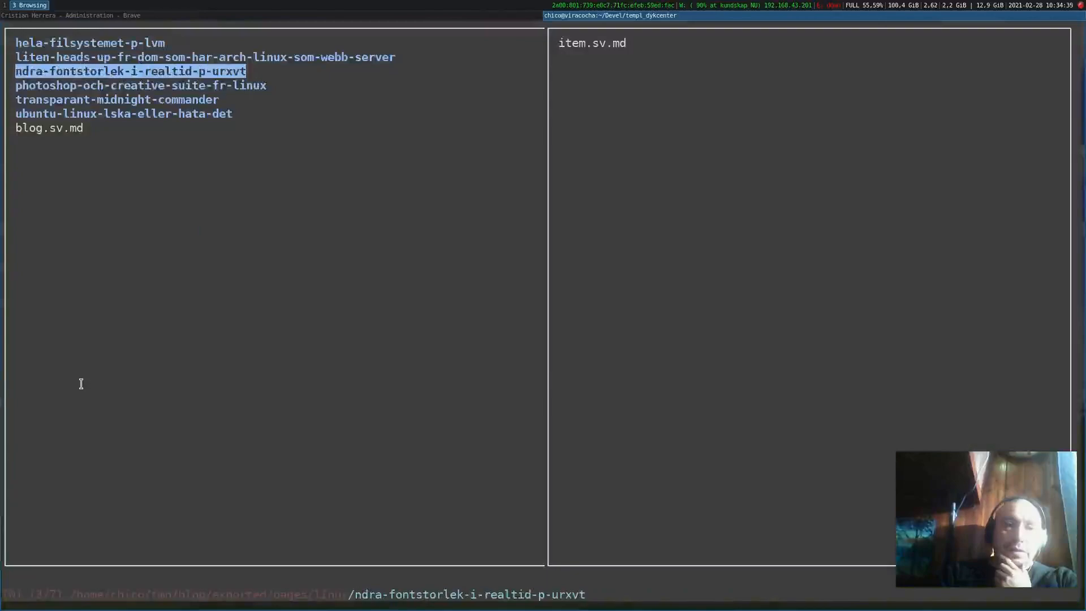
- Open the item.sv.md of ndra-fontstorlek-i-realtid-p-urxvt and read through its front matter, text and code blocks, going down and back up
key("l")
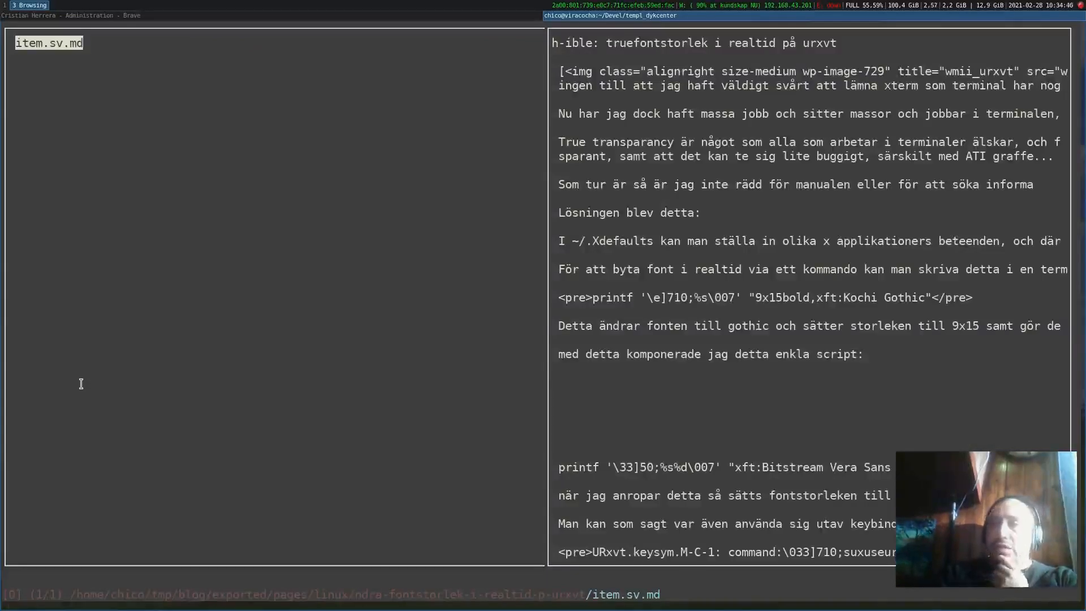
key("l")
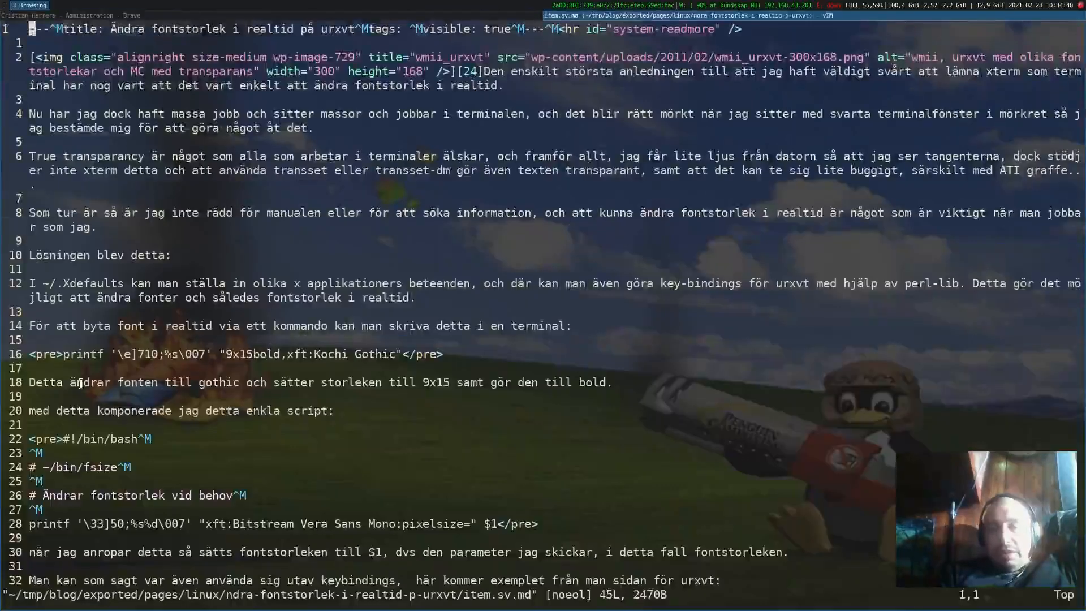
key("j")
key("j")
key("j")
key("j")
key("j")
key("j")
key("j")
key("j")
key("j")
key("j")
key("j")
key("j")
key("j")
key("j")
key("j")
key("j")
key("j")
key("j")
key("j")
key("j")
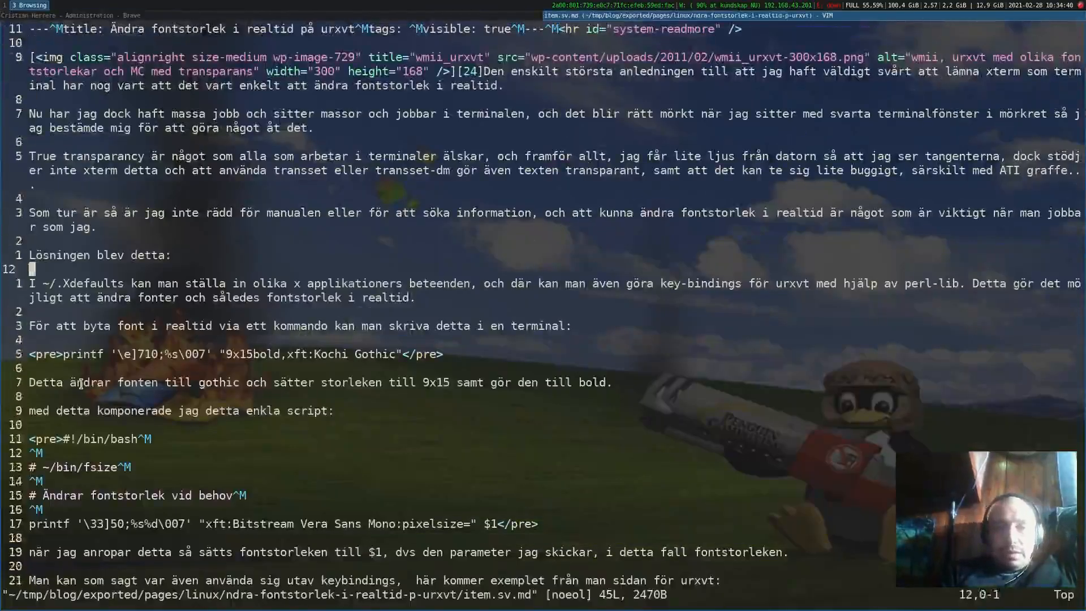
key("k")
key("k")
key("k")
key("k")
key("k")
key("k")
key("k")
key("k")
key("k")
key("k")
key("k")
key("k")
key("k")
key("k")
key("k")
key("k")
key("k")
key("k")
key("k")
key("k")
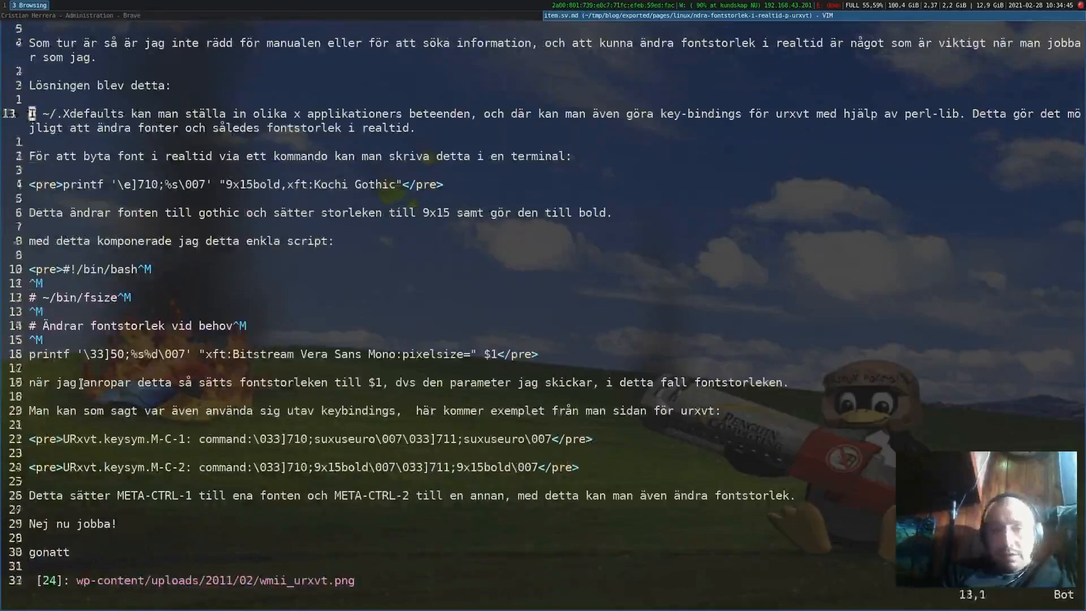
- Return to the start of the urxvt article file and examine its opening paragraphs and the title, tags and visible front matter
key("g")
key("g")
key("j")
key("j")
key("j")
key("j")
key("k")
key("k")
key("j")
key("j")
key("j")
key("j")
key("j")
key("j")
key("j")
key("k")
key("k")
key("k")
key("k")
key("k")
key("k")
key("k")
key("k")
key("k")
key("l")
key("l")
key("l")
key("l")
key("l")
key("l")
key("l")
key("l")
key("l")
key("l")
key("l")
key("l")
key("l")
key("l")
key("l")
key("l")
key("l")
key("l")
key("l")
key("l")
- Read the urxvt article from its front matter line down to the sentence introducing the fsize bash script
key("j")
key("j")
key("j")
key("j")
key("j")
key("j")
key("j")
key("j")
key("j")
key("j")
key("j")
key("j")
key("j")
key("j")
key("j")
key("j")
key("j")
key("j")
key("j")
key("j")
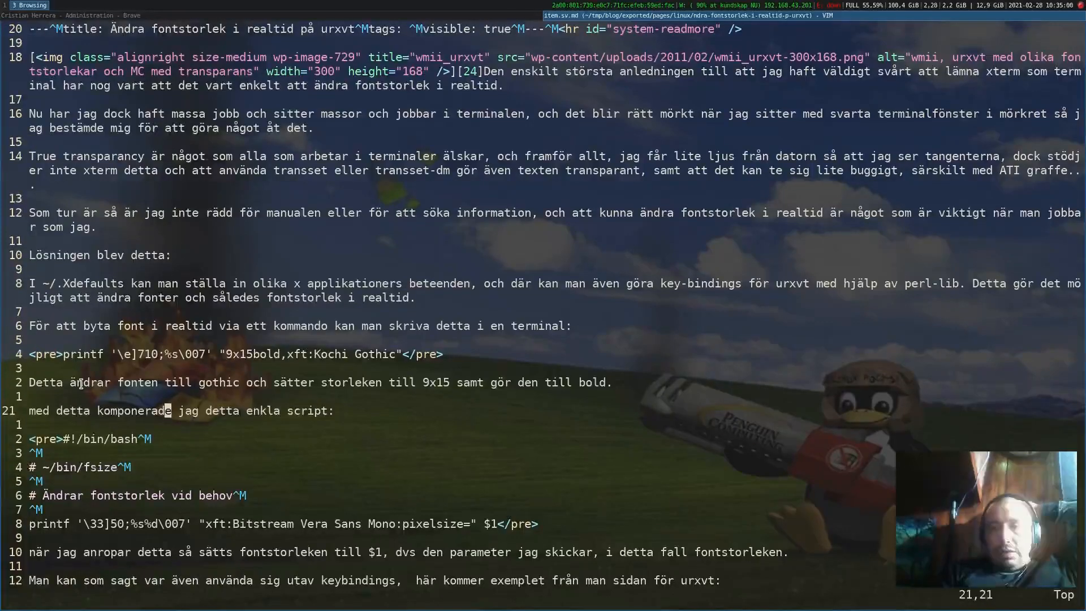
- Recheck the Kochi Gothic printf code block in the urxvt article and close the file without saving
key("k")
key("k")
key("k")
key("k")
key("k")
key("k")
key("k")
key("k")
key("j")
key("j")
key("j")
key("j")
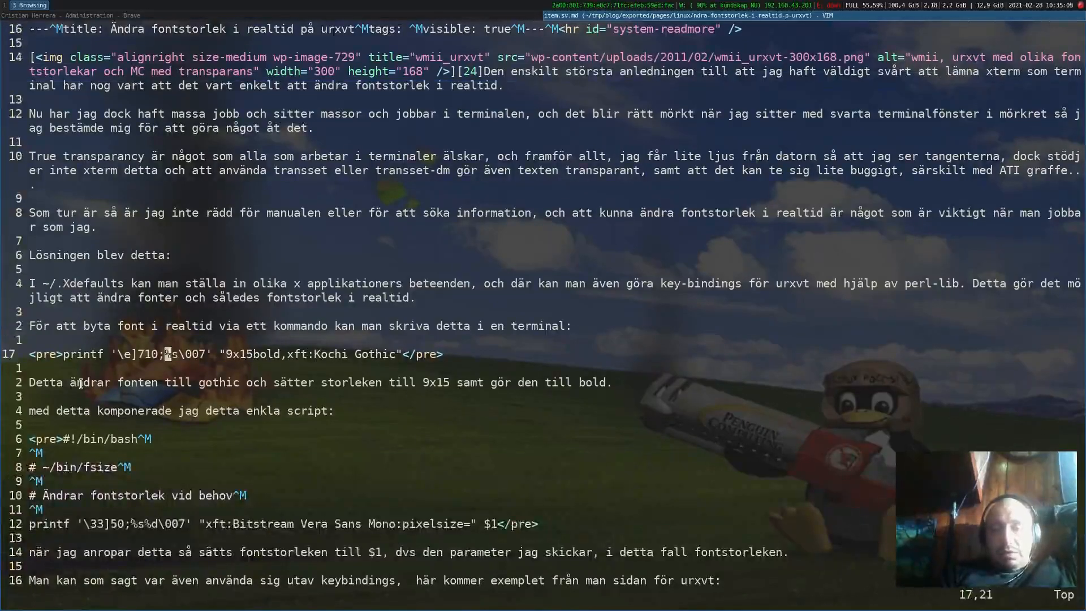
type(":q")
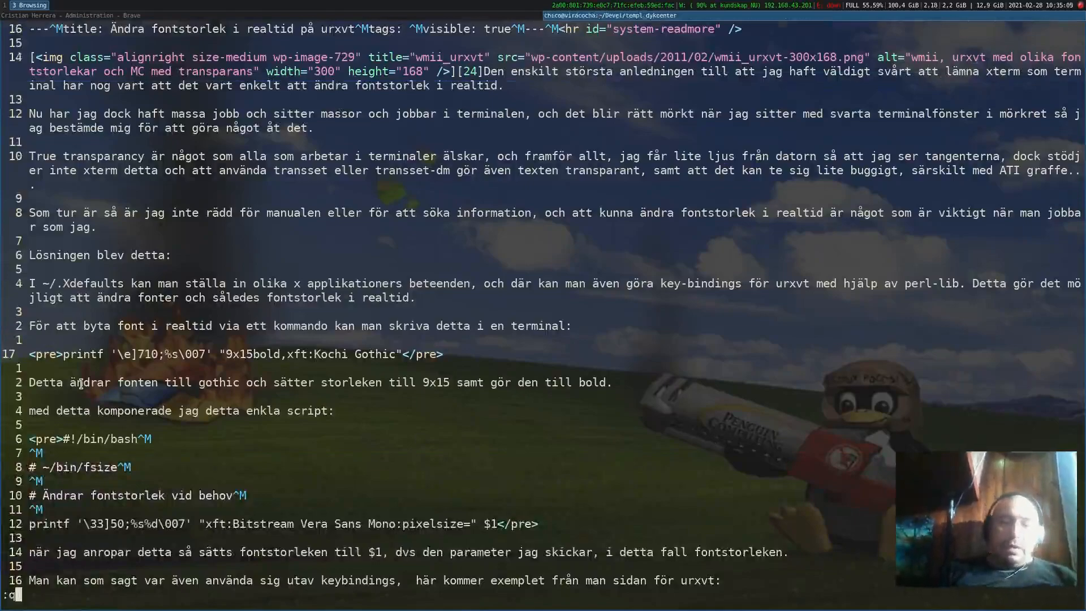
key("Return")
- Go back to the linux category's article list and open the item.sv.md of photoshop-och-creative-suite-fr-linux in Vim
key("h")
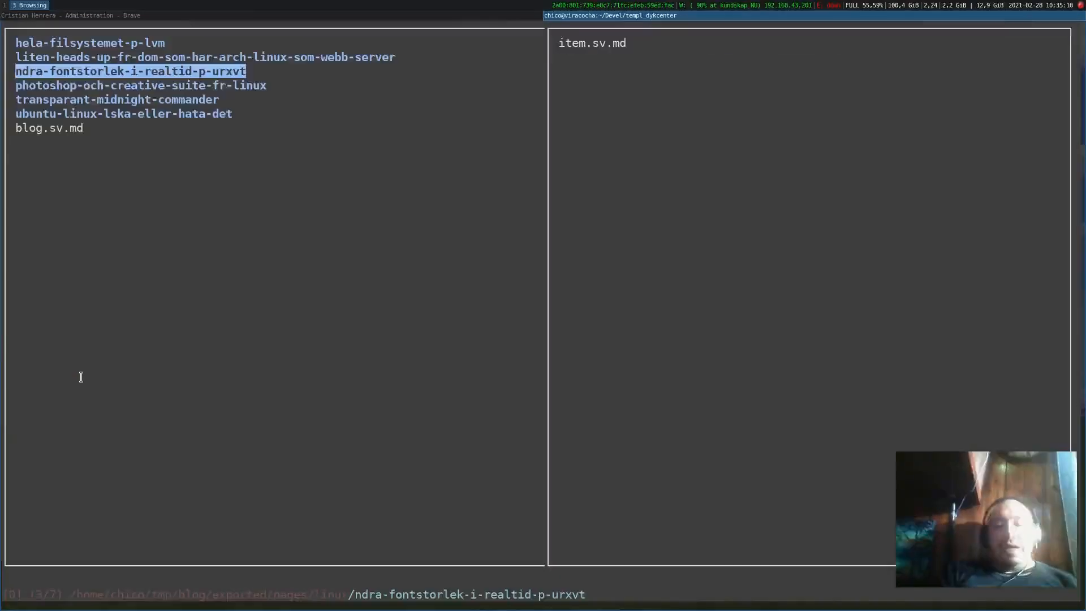
key("k")
key("j")
key("j")
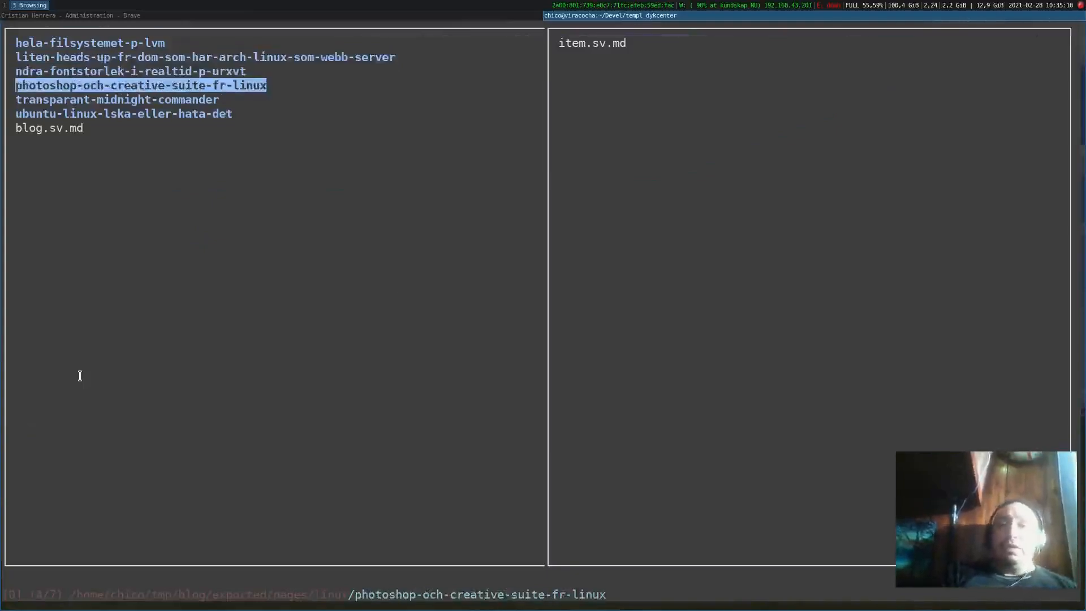
key("l")
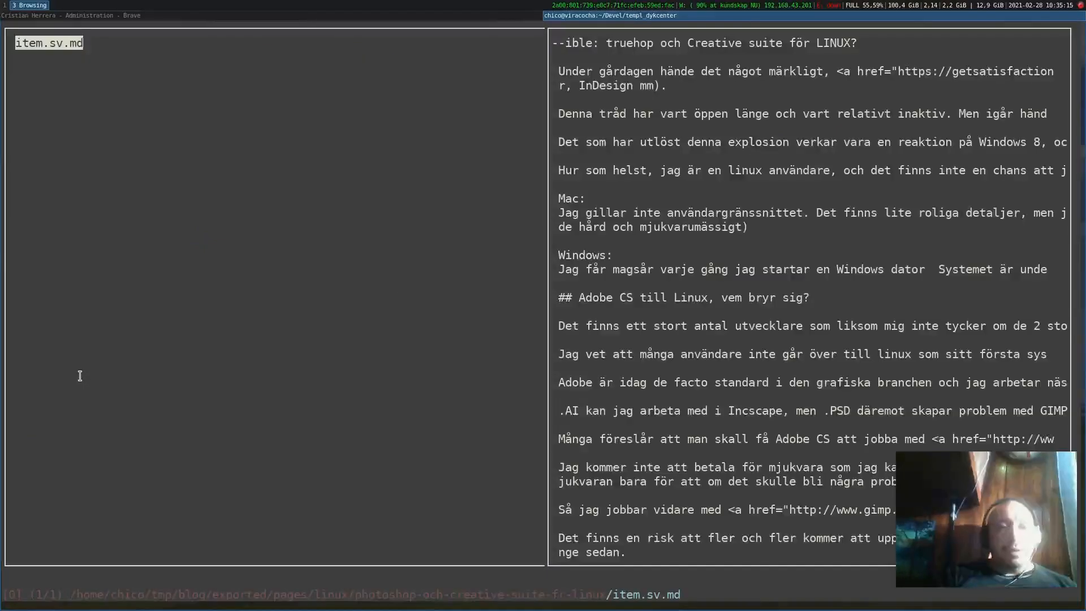
key("l")
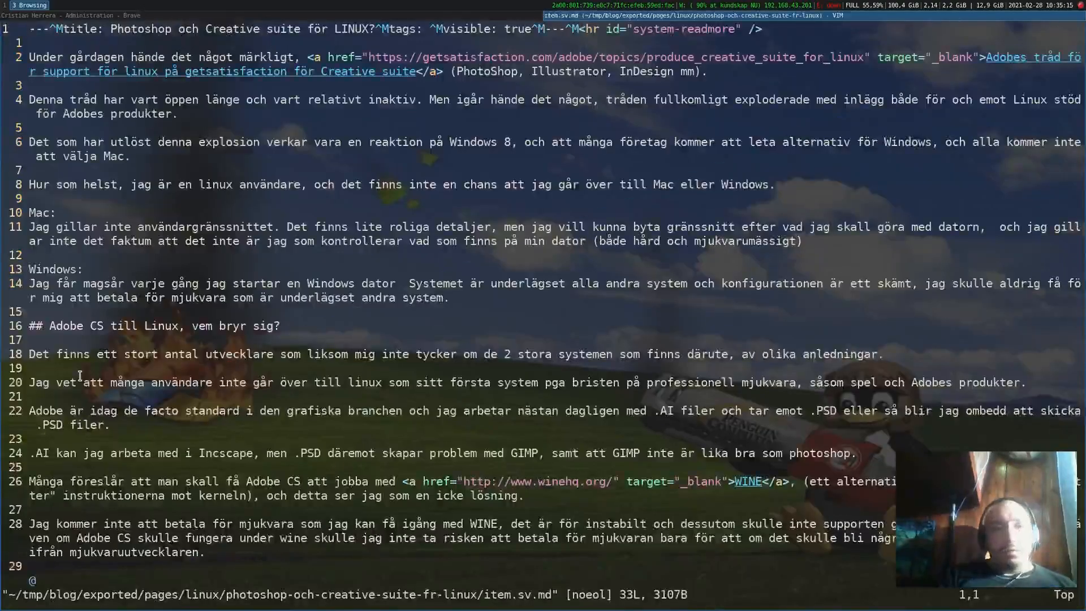
- Read the Photoshop and Creative Suite article through to its last line and close the file
key("j")
key("j")
key("j")
key("j")
key("j")
key("j")
key("j")
key("j")
key("j")
key("j")
key("j")
key("j")
key("j")
key("j")
key("j")
key("j")
key("j")
key("j")
key("j")
key("j")
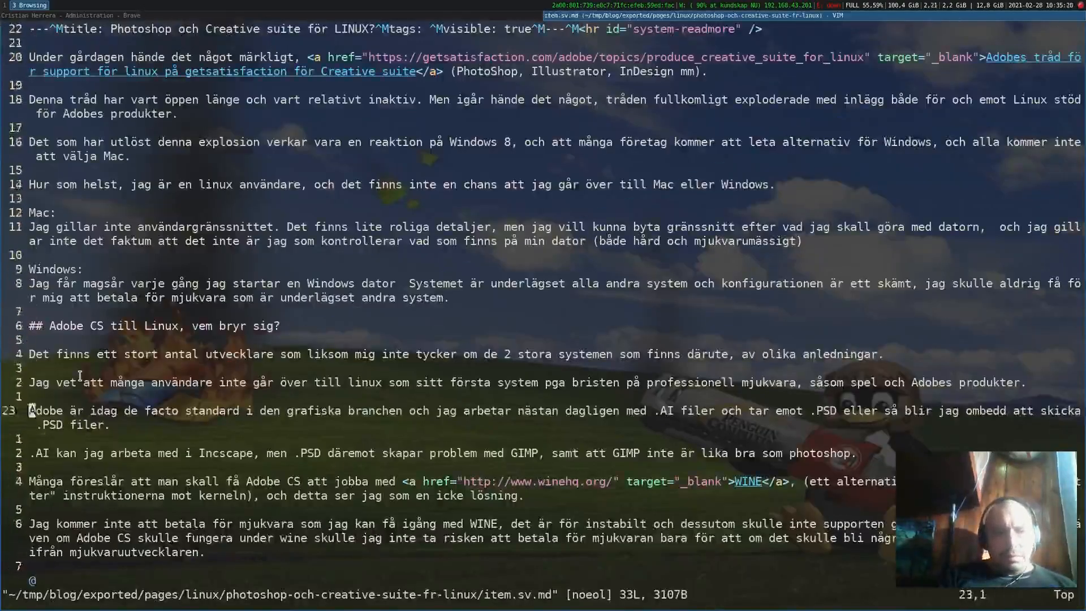
type(":q")
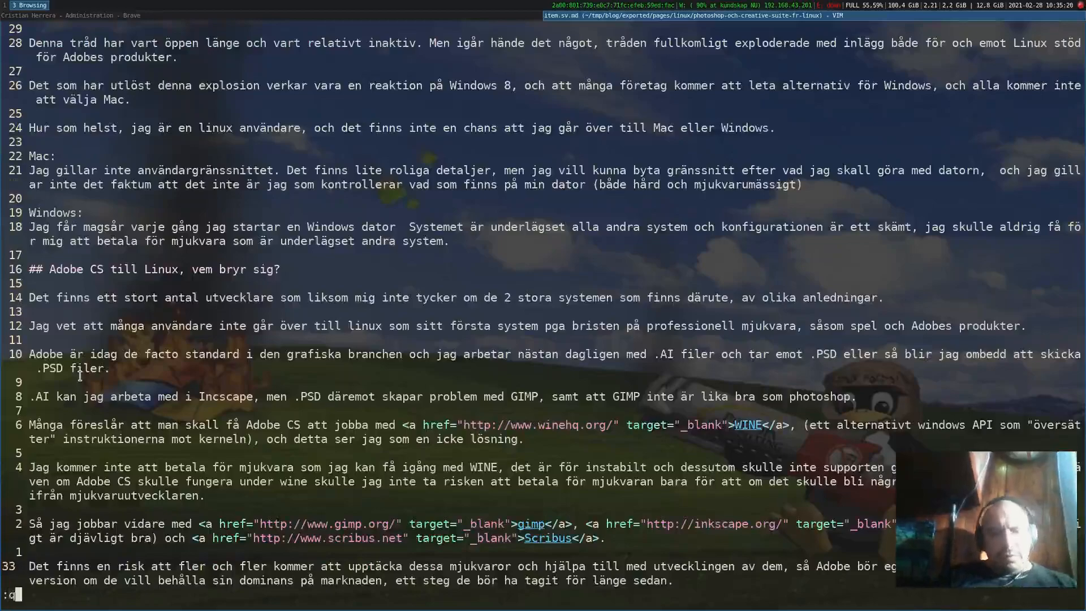
key("Return")
- Go back to the linux article folders and open the item.sv.md of transparant-midnight-commander
key("h")
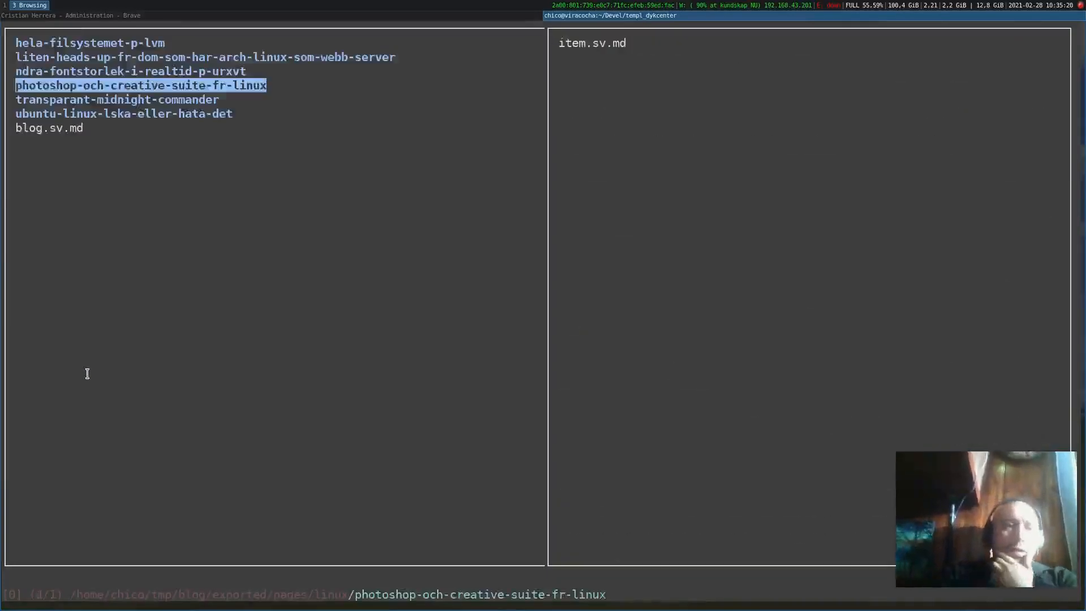
key("k")
key("j")
key("j")
key("l")
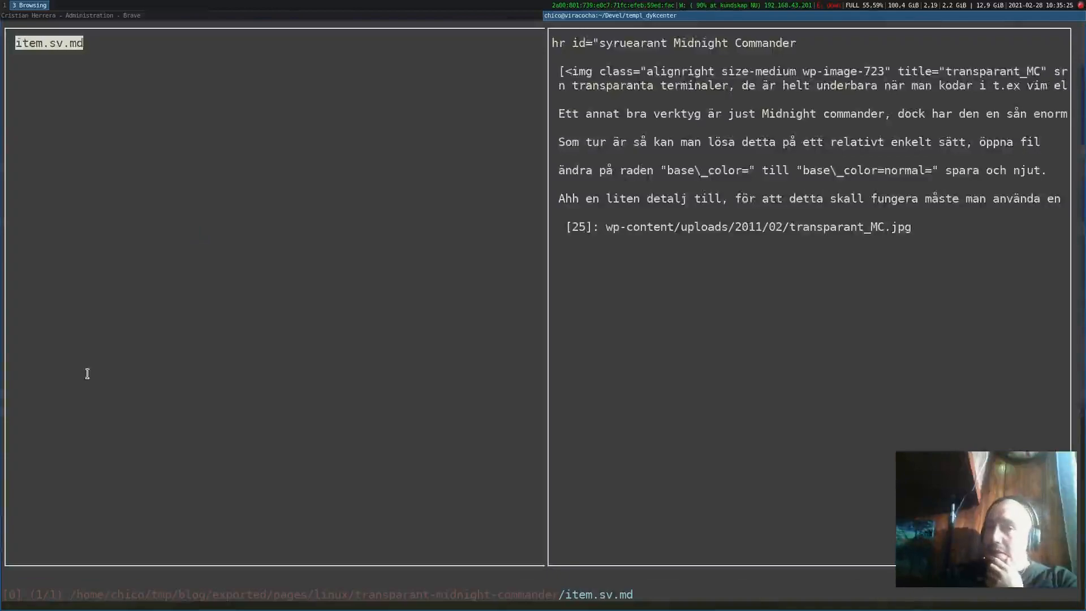
key("l")
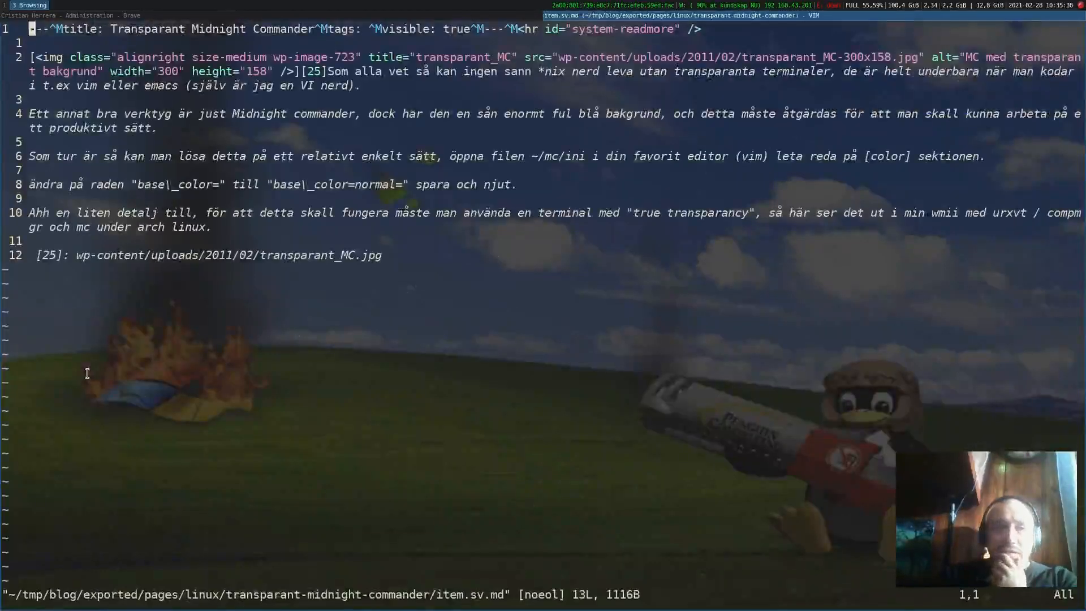
- Read the Transparant Midnight Commander article down to its image reference on the last line and close the file
key("j")
key("j")
key("j")
key("j")
key("j")
key("j")
key("j")
key("j")
key("j")
key("j")
key("j")
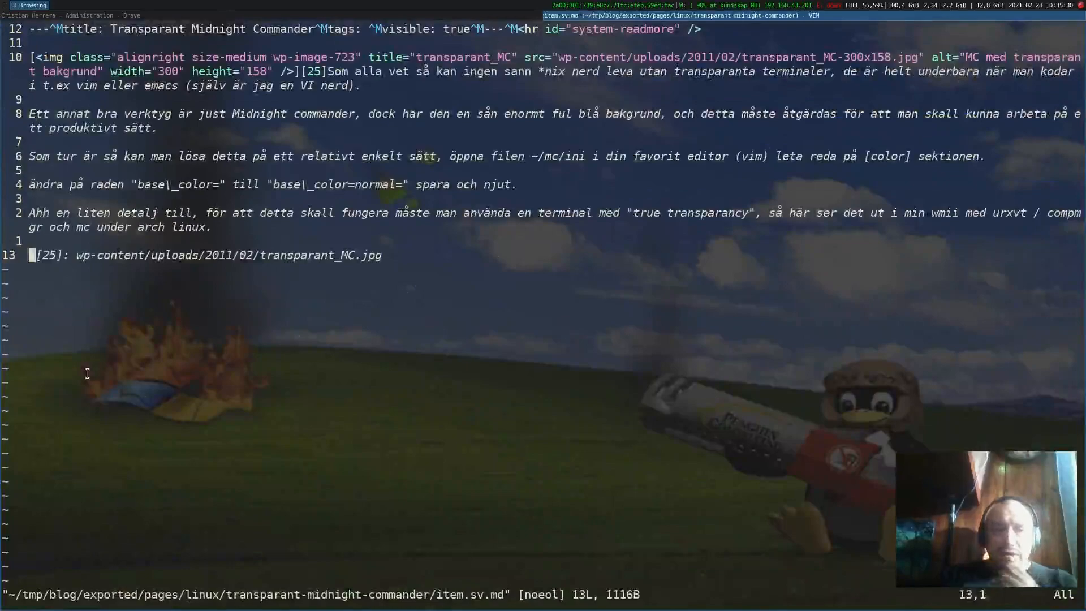
type(":q")
key("Return")
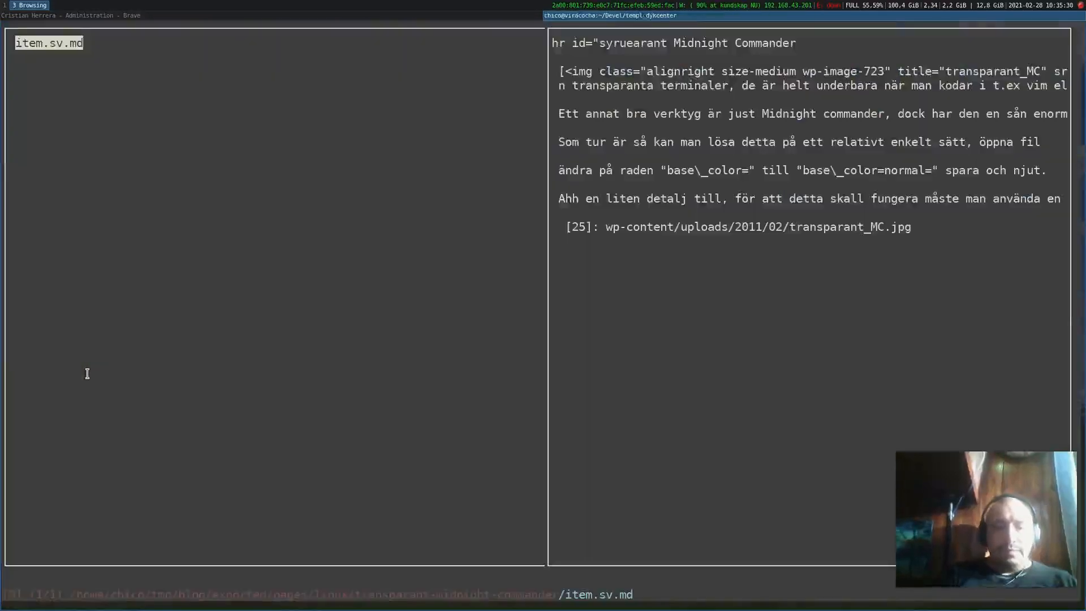
- Return to the linux category list and open the item.sv.md of ubuntu-linux-lska-eller-hata-det
key("h")
key("k")
key("j")
key("j")
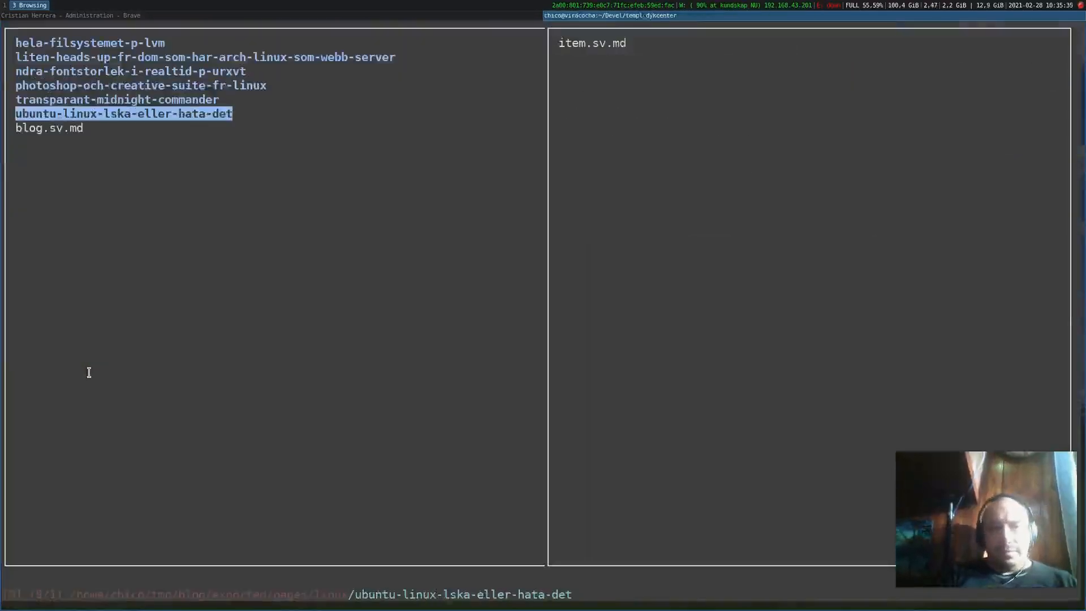
key("l")
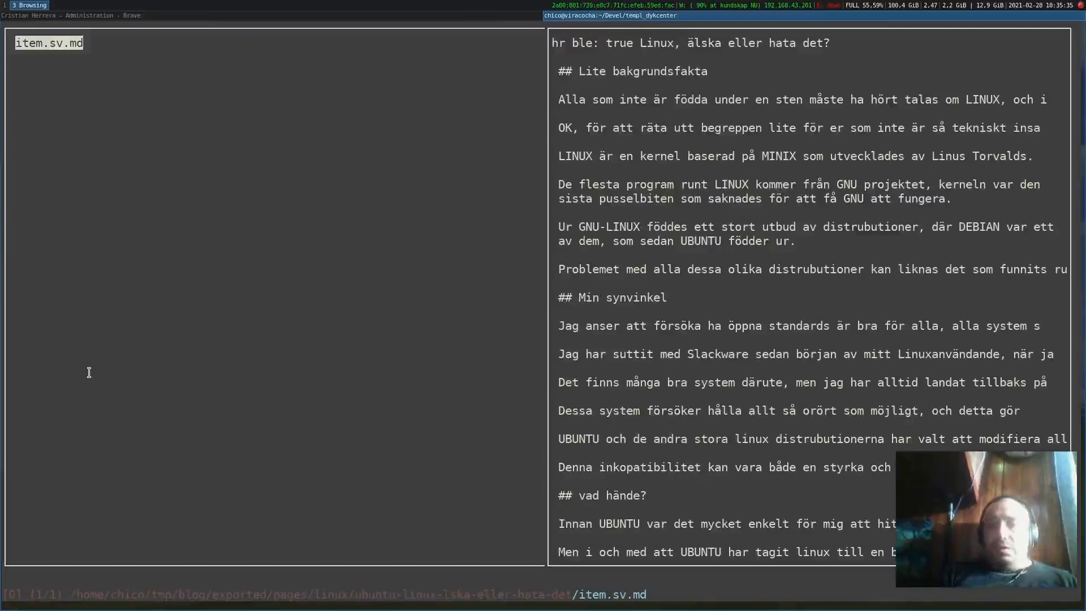
key("l")
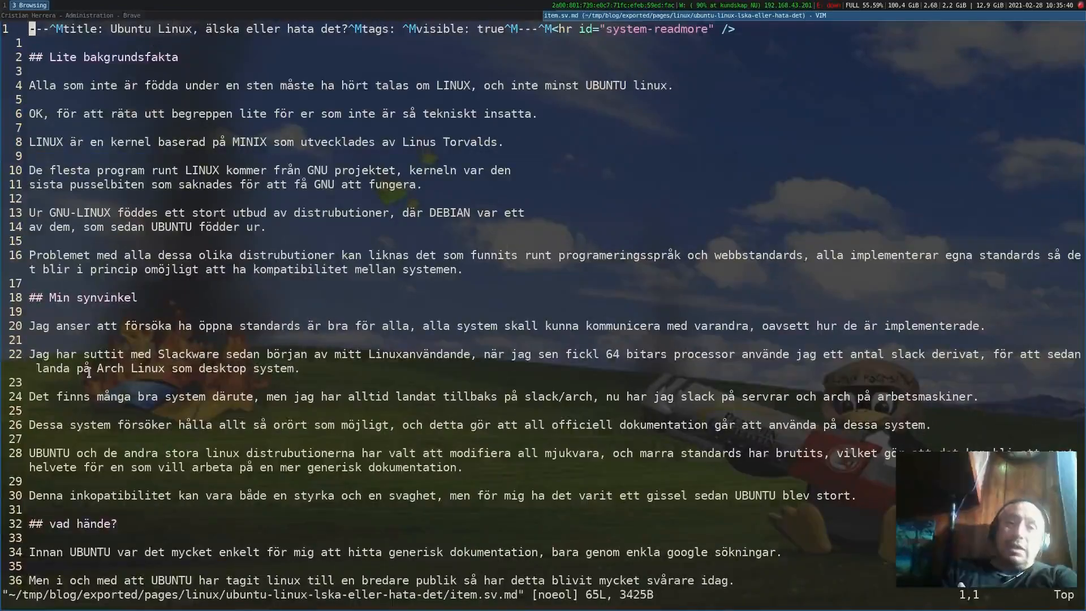
- Read the exported article "Ubuntu Linux, älska eller hata det?" from its front matter down to the closing lines
key("j")
key("j")
key("j")
key("j")
key("j")
key("j")
key("j")
key("j")
key("j")
key("j")
key("j")
key("j")
key("j")
key("j")
key("j")
key("j")
key("j")
key("j")
key("j")
key("j")
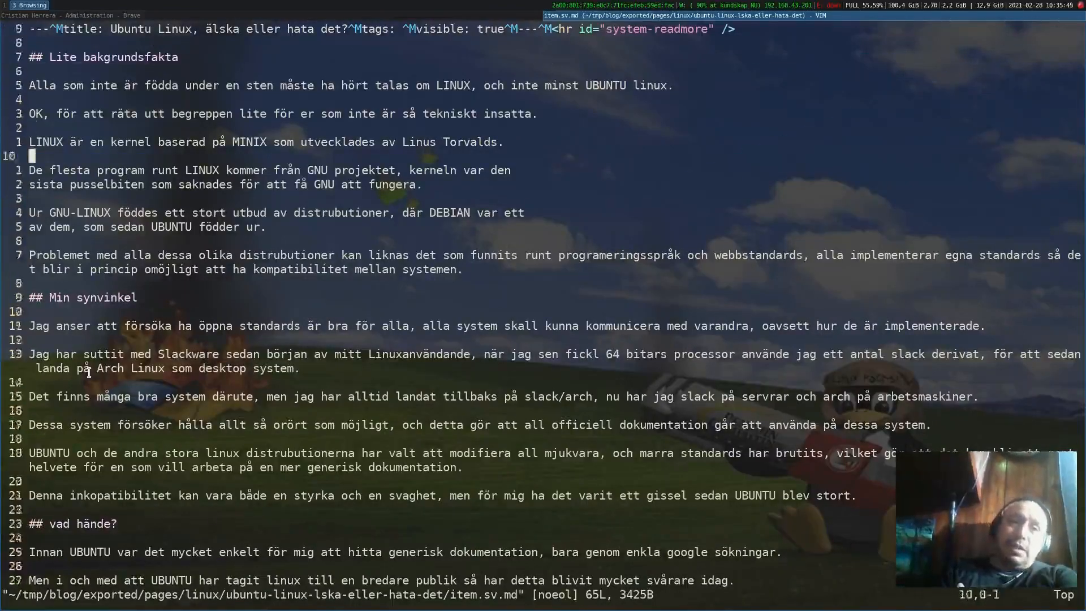
key("j")
key("j")
key("j")
key("j")
key("j")
key("j")
key("j")
key("j")
key("j")
key("j")
key("j")
key("j")
key("j")
key("j")
key("j")
key("j")
key("j")
key("j")
key("j")
key("j")
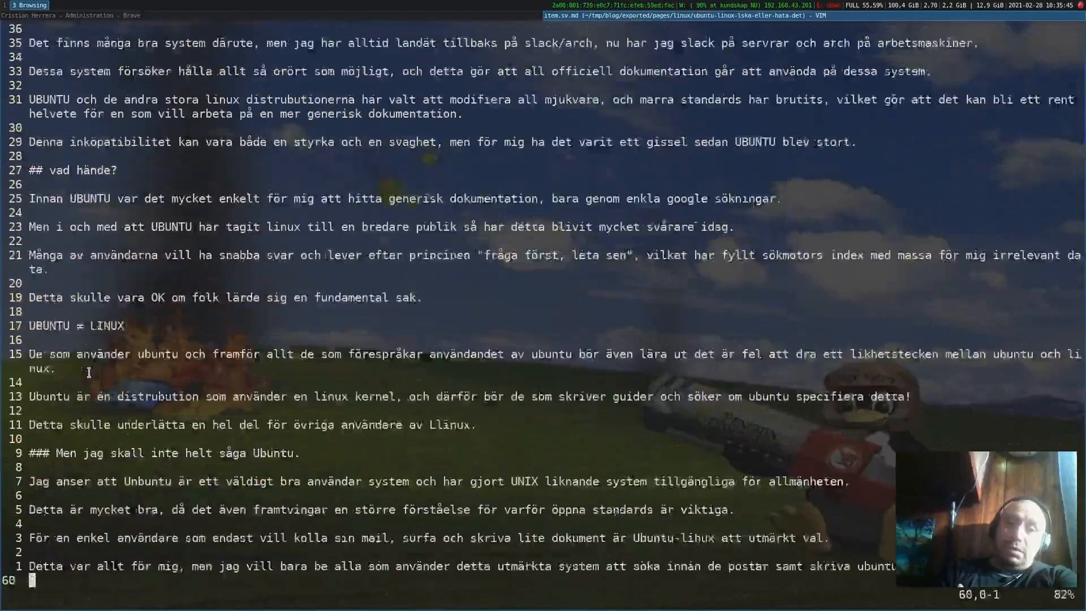
- Review the Ubuntu article's Markdown headings and paragraphs from its end back up to the opening section
key("k")
key("k")
key("k")
key("k")
key("k")
key("k")
key("k")
key("k")
key("k")
key("k")
key("k")
key("k")
key("k")
key("k")
key("k")
key("k")
key("k")
key("k")
key("k")
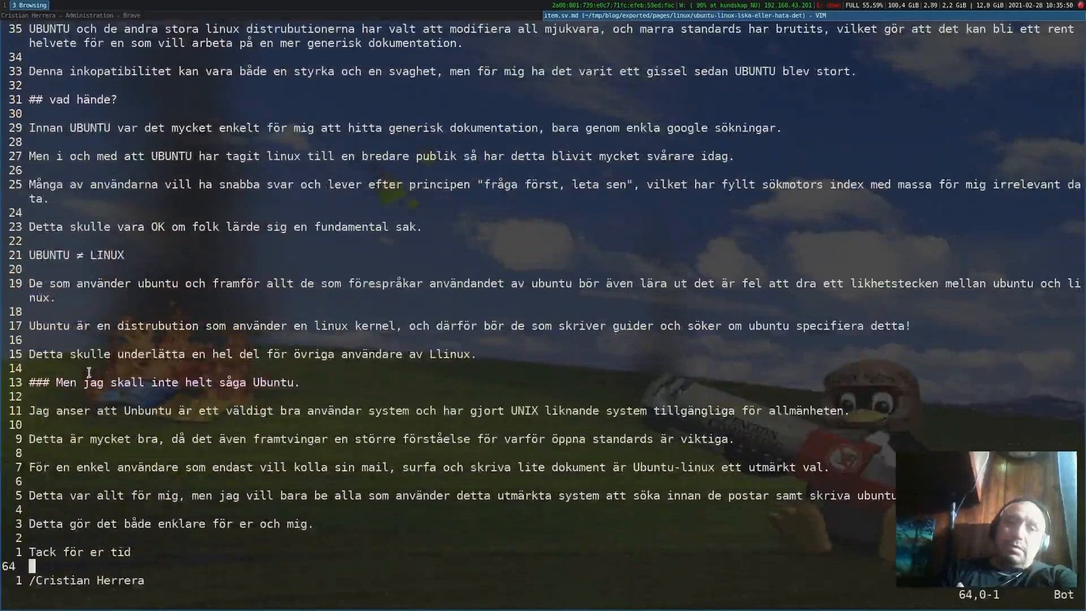
key("k")
key("k")
key("k")
key("k")
key("k")
key("k")
key("k")
key("k")
key("k")
key("k")
key("k")
key("k")
key("k")
key("k")
key("k")
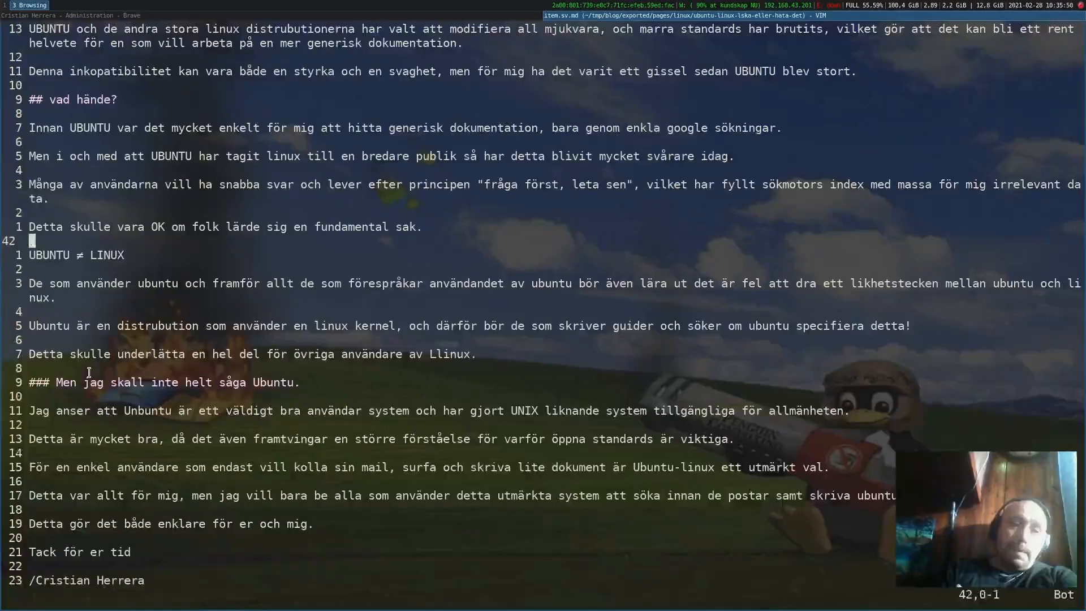
key("k")
key("k")
key("k")
key("k")
key("k")
key("k")
key("k")
key("k")
key("k")
key("k")
key("k")
key("k")
key("k")
key("k")
key("k")
key("k")
key("k")
key("k")
key("k")
key("k")
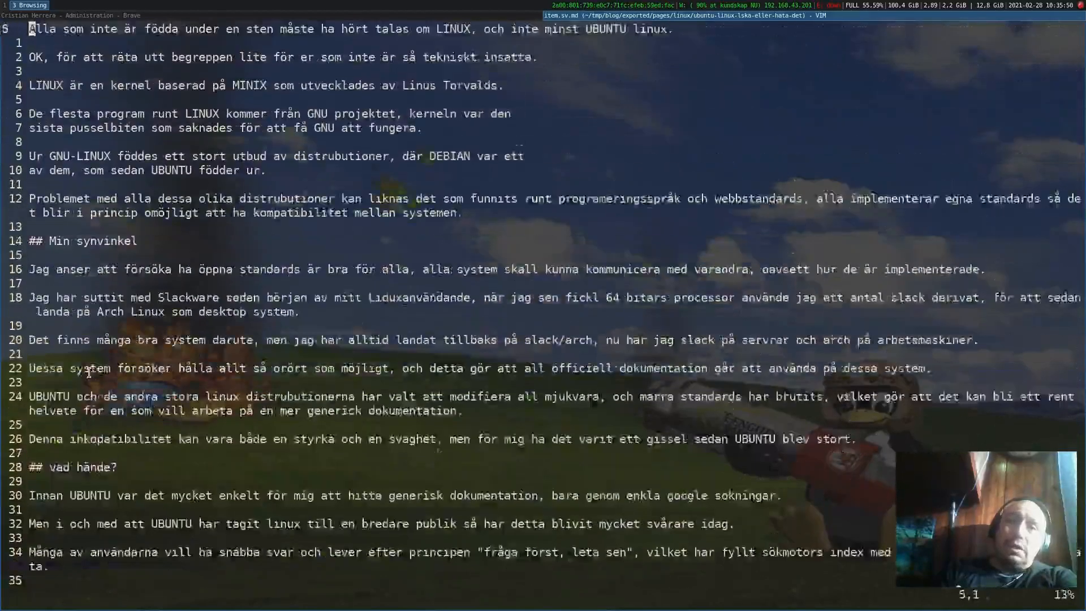
- Recheck the Ubuntu article's opening as far as the "Min synvinkel" section and close the file without saving
key("j")
key("j")
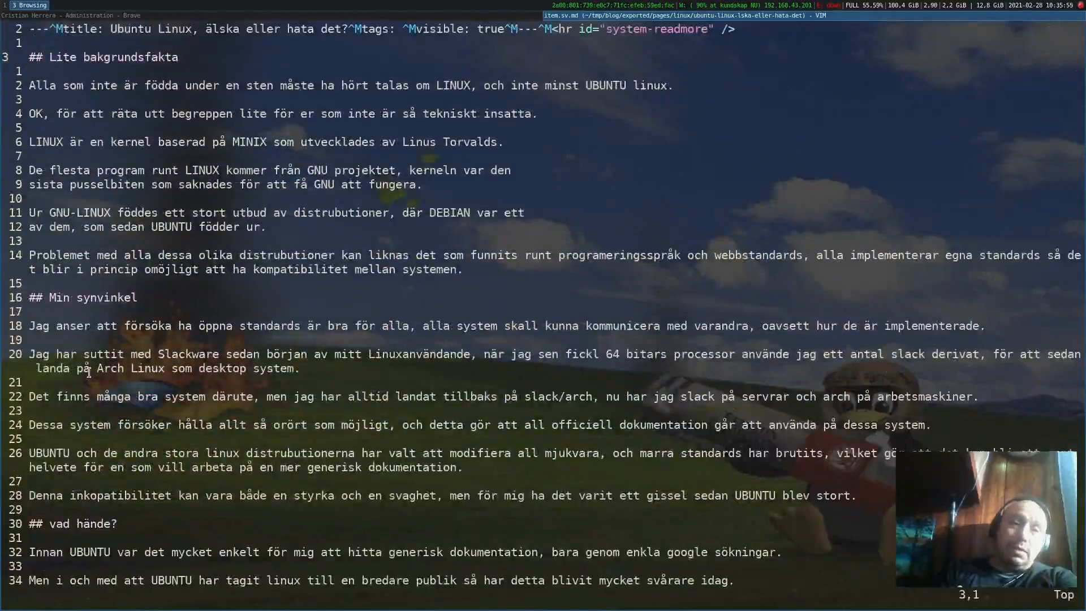
key("j")
key("j")
key("j")
key("j")
key("j")
key("j")
key("j")
key("j")
key("j")
key("j")
key("j")
key("j")
key("j")
key("j")
key("j")
key("j")
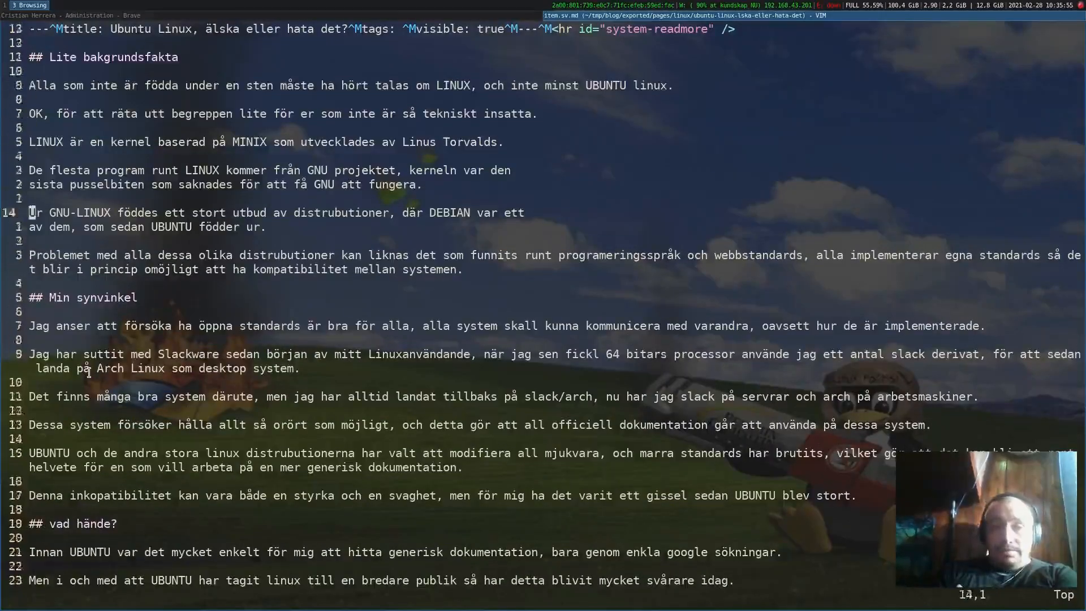
key("j")
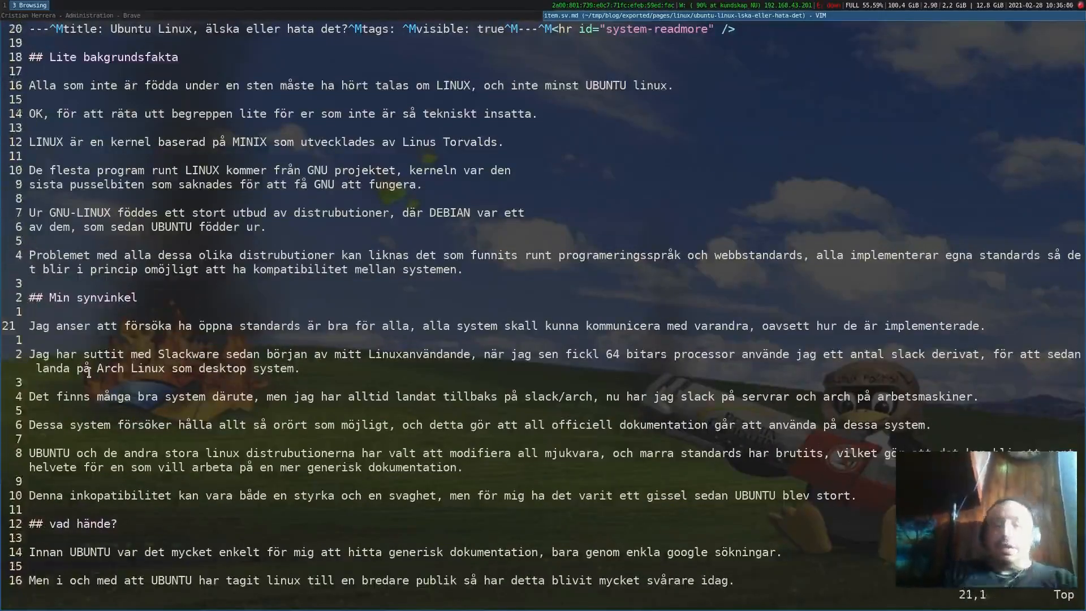
type(":q")
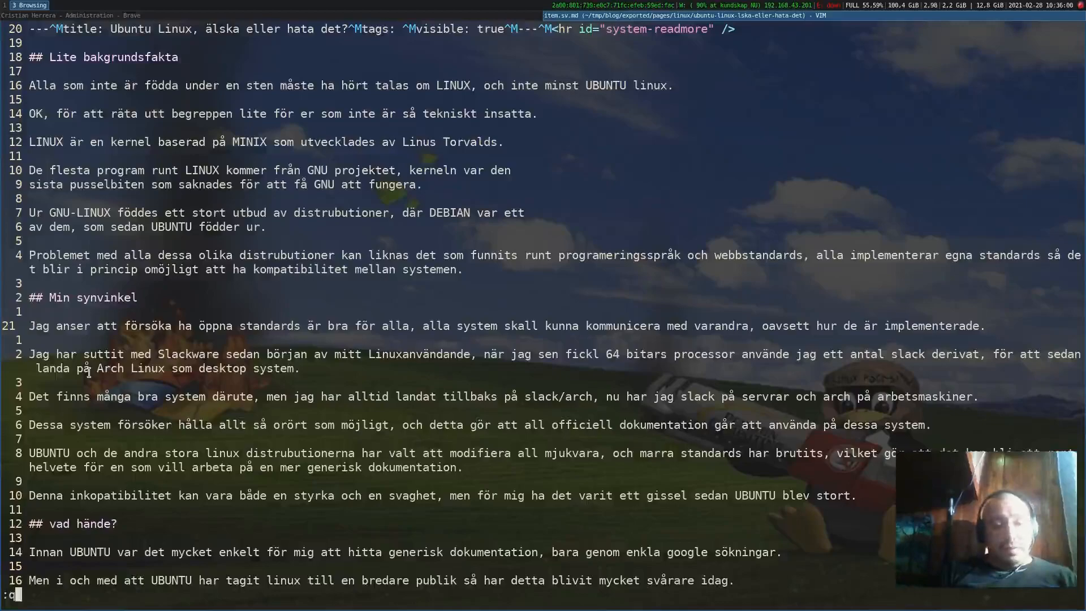
key("Return")
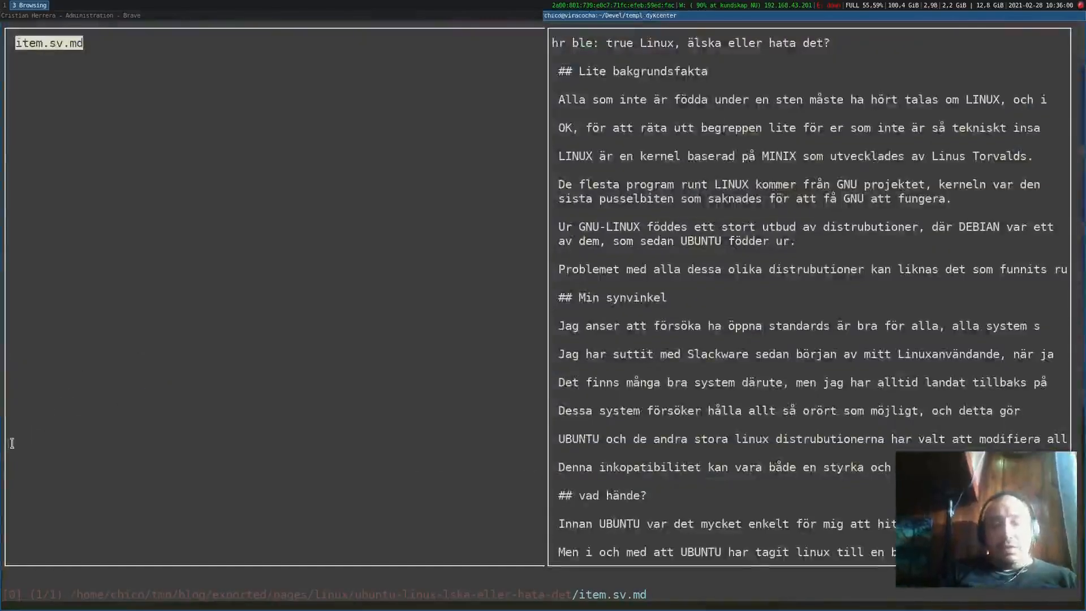
- Go back up to the exported folder containing pages and quit the cfiles file manager
key("h")
key("h")
key("j")
key("k")
key("g")
key("g")
key("h")
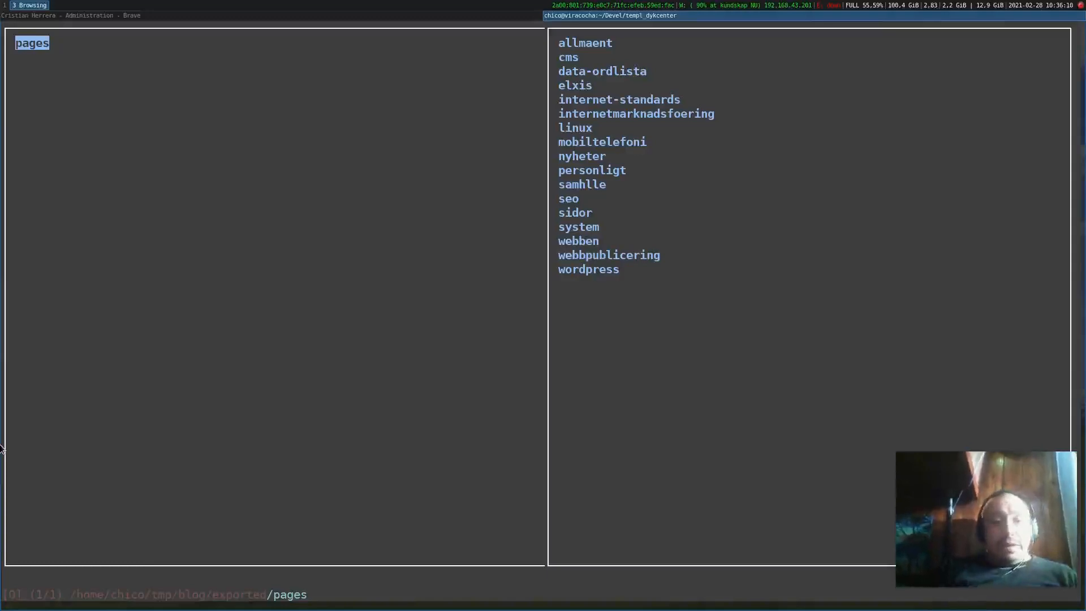
key("q")
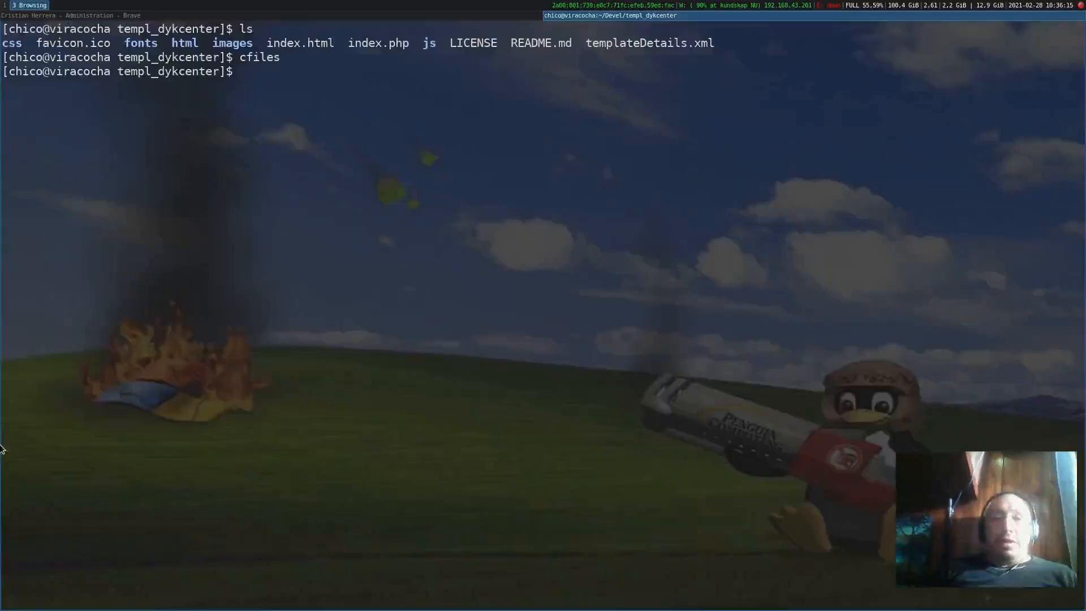
- Switch to the Brave browser, view the joomla-to-grav-exporter repository and the Sitioi site, and return to the Joomla to GRAV Exporter page
key("super+Left")
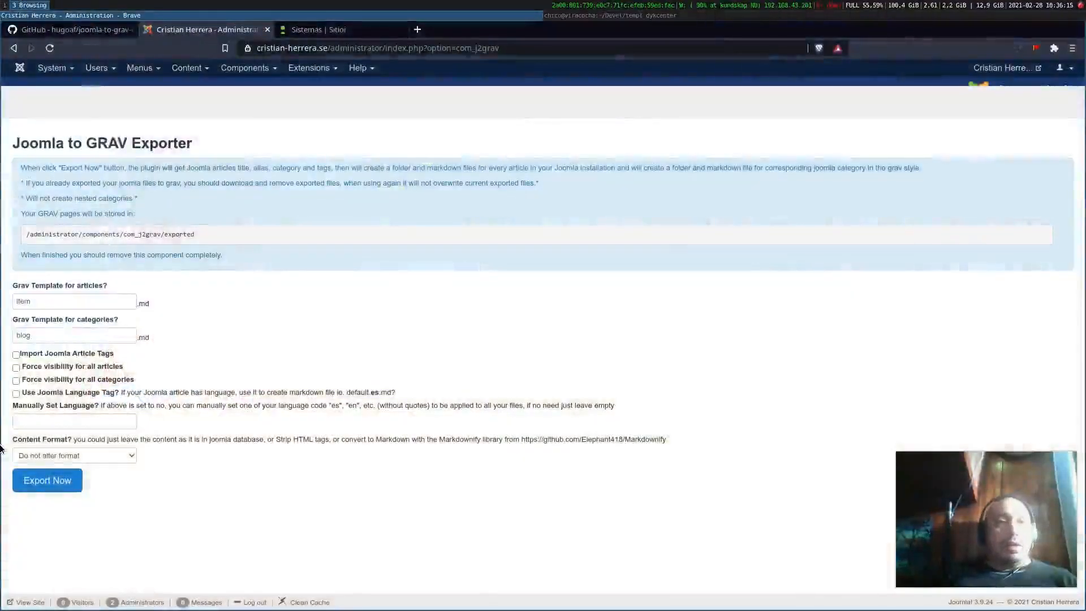
left_click(75, 30)
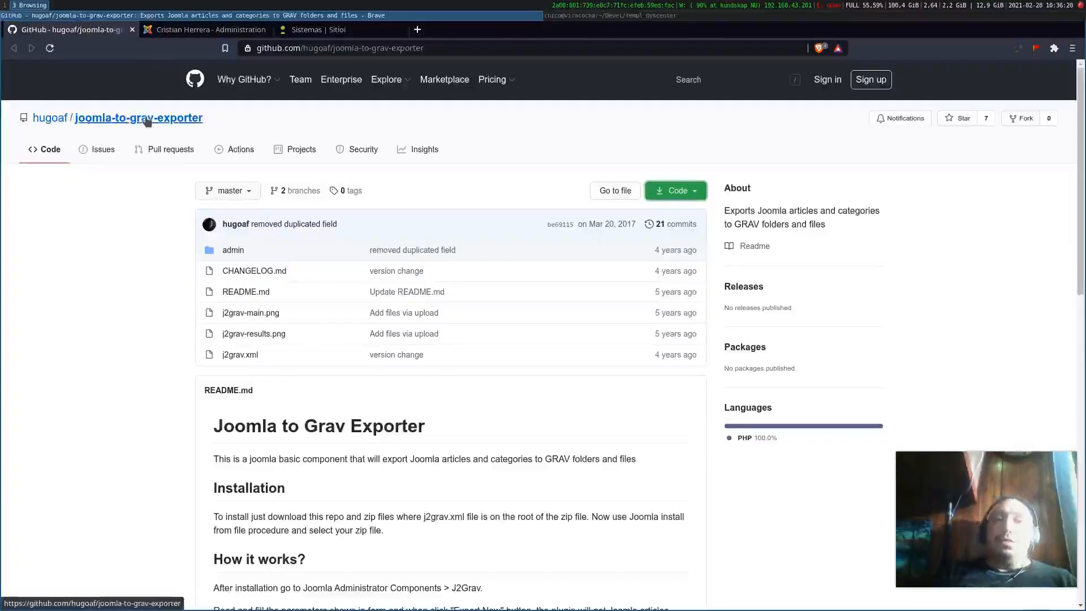
left_click(340, 29)
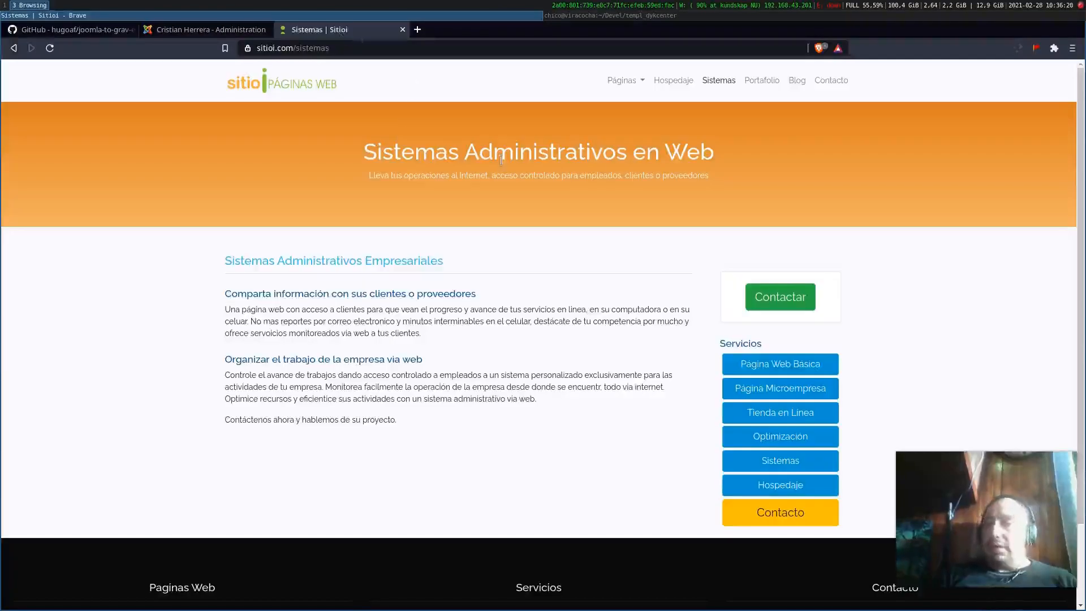
left_click(219, 31)
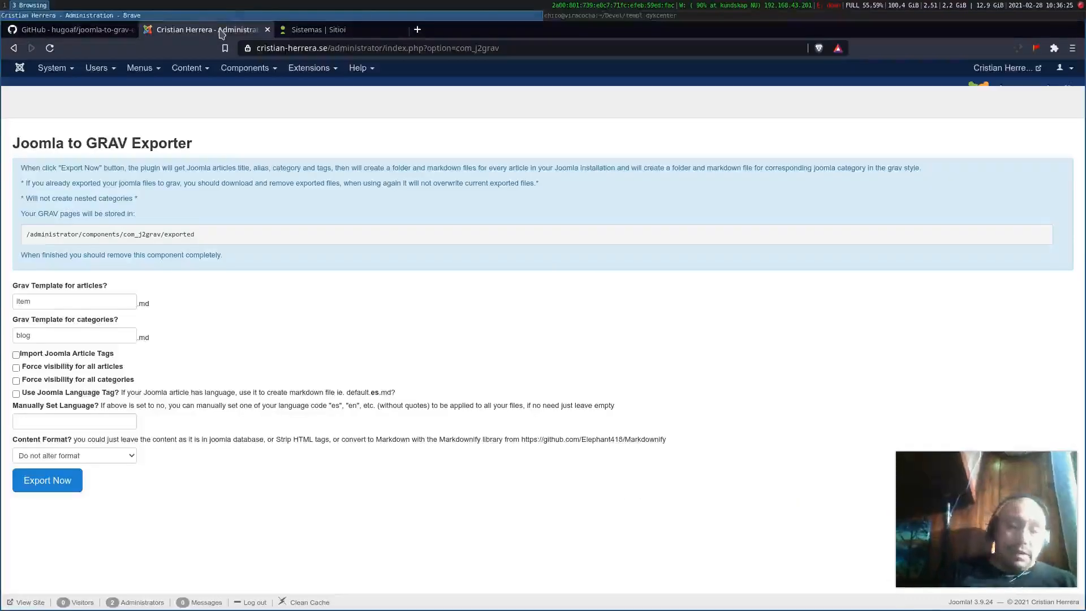